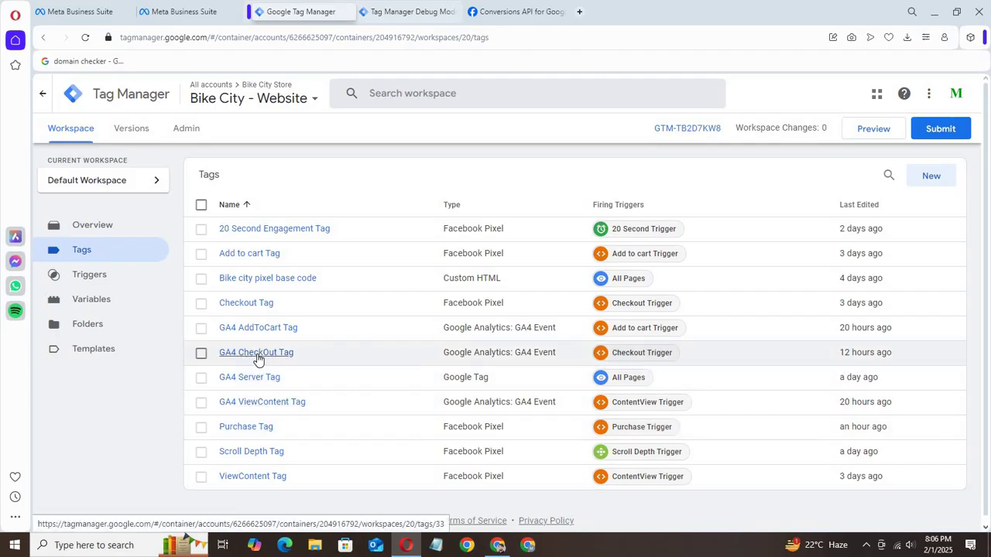
# - Duplicate the GA4 CheckOut Tag and rename the copy GA4 Purchase Tag
pyautogui.click(259, 357)
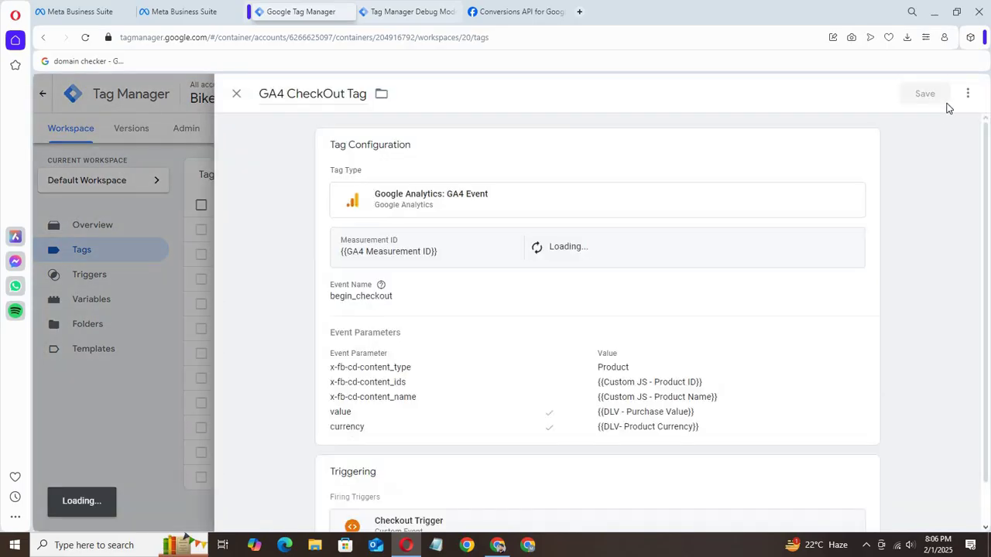
pyautogui.click(969, 94)
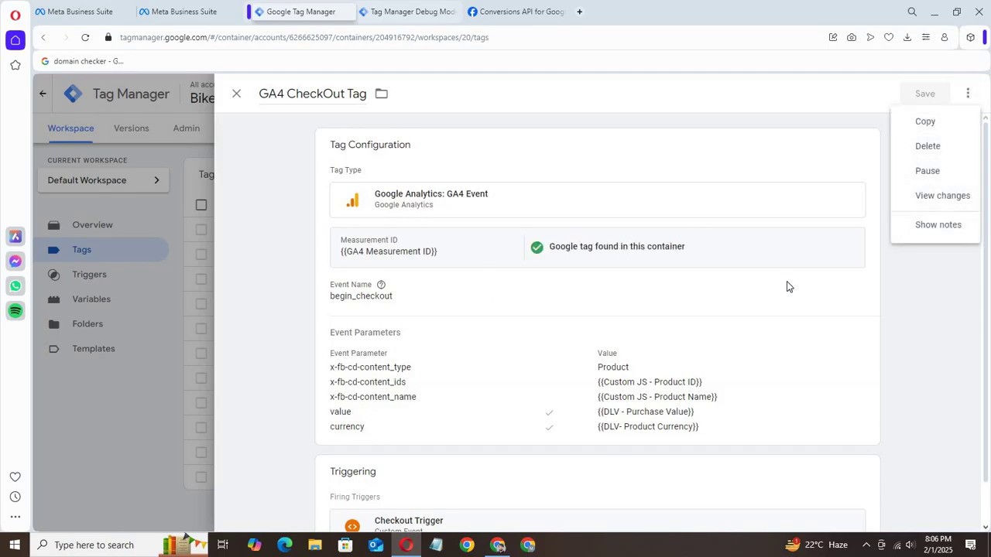
pyautogui.click(929, 123)
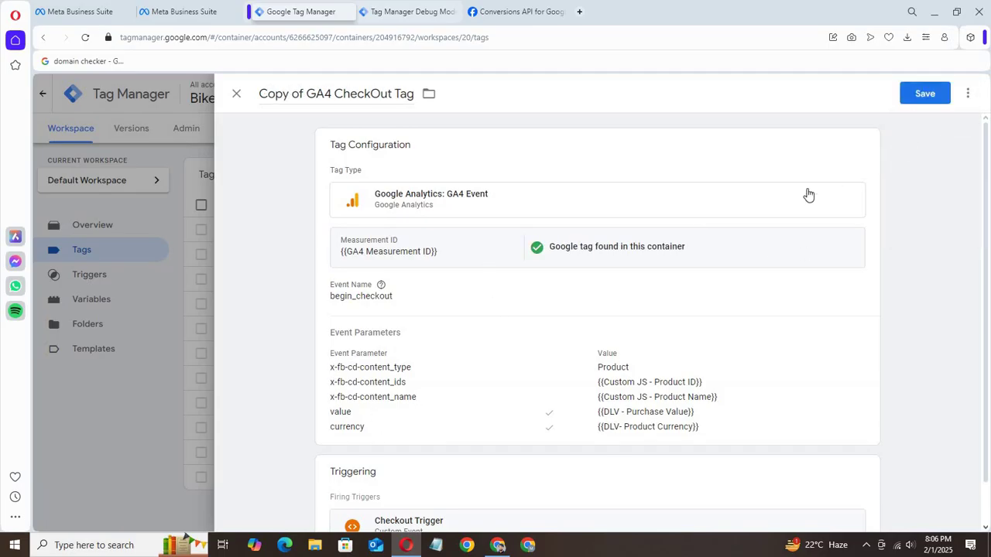
pyautogui.moveTo(308, 87); pyautogui.dragTo(208, 103)
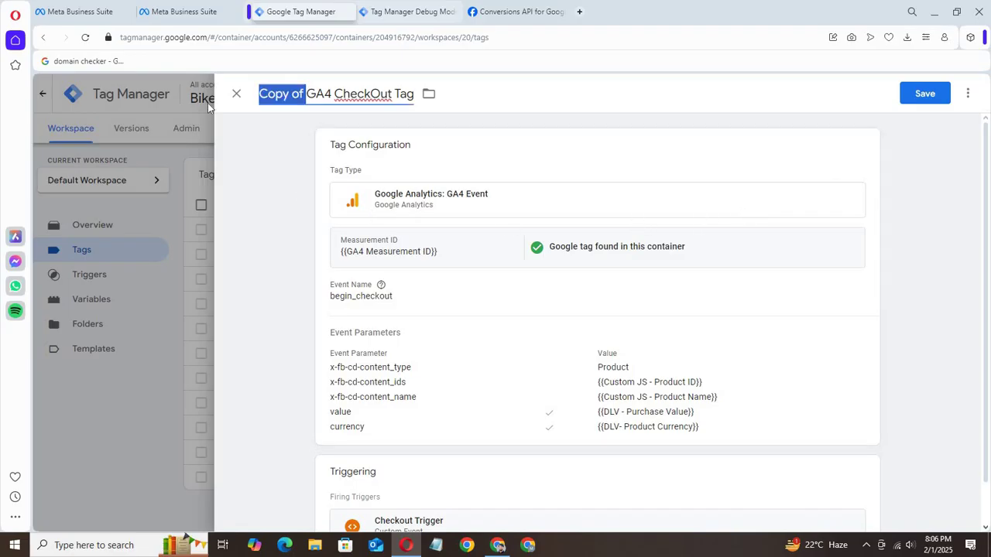
pyautogui.press('BackSpace')
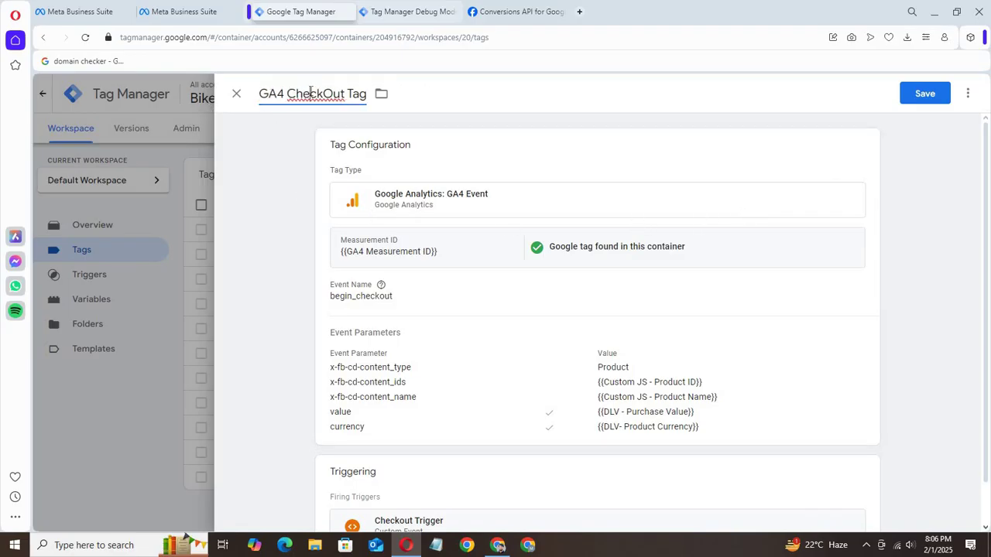
pyautogui.doubleClick(311, 92)
pyautogui.write('Purc')
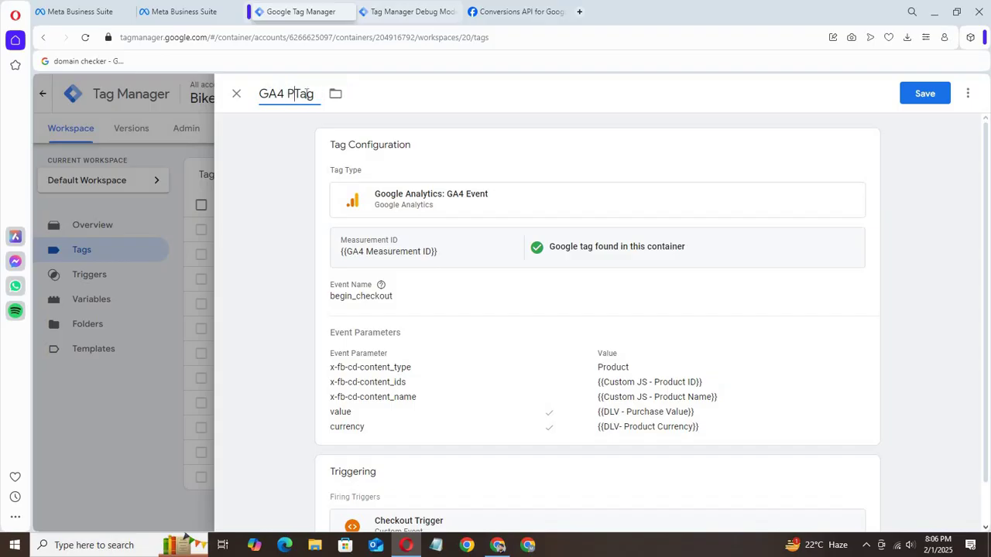
pyautogui.write('hase')
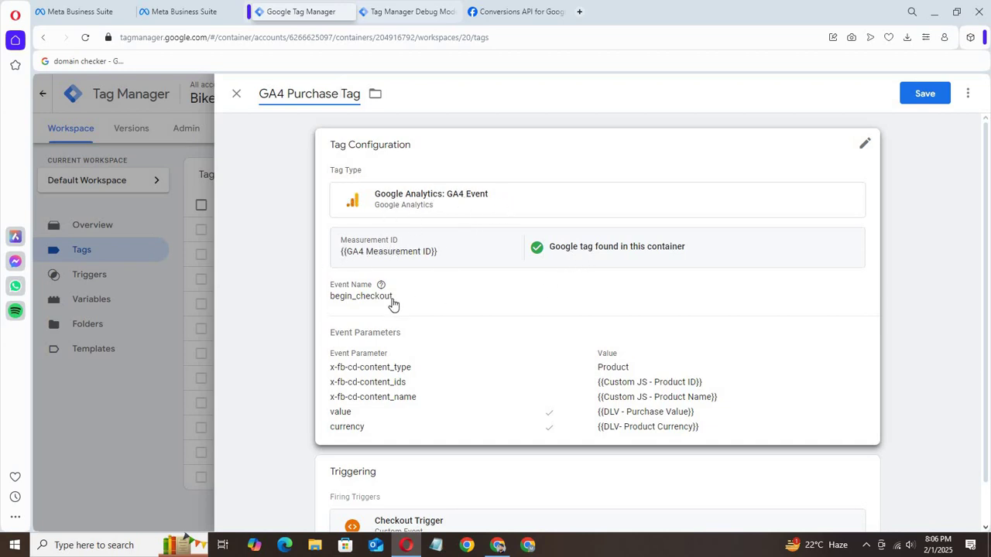
pyautogui.click(367, 300)
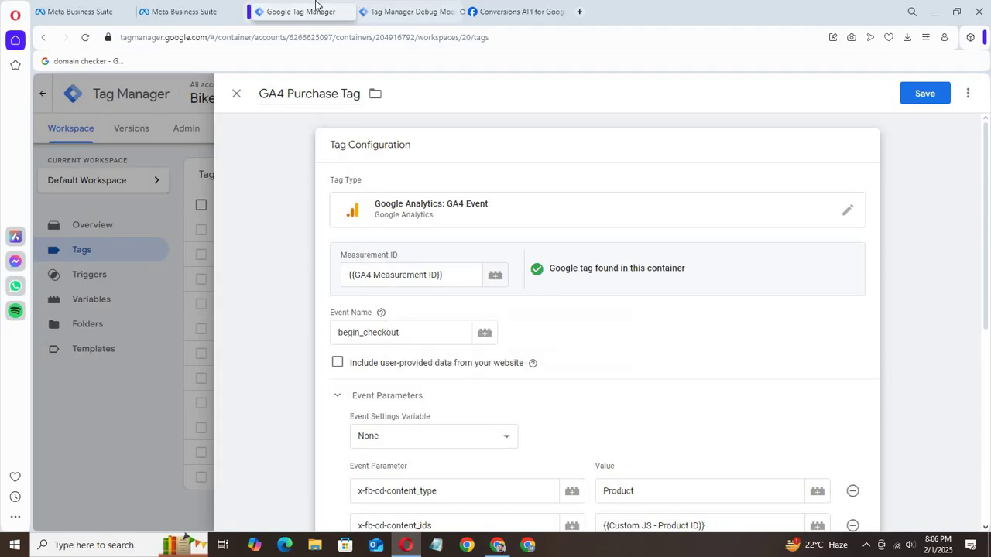
# - Try to load tagmanager.google.com alongside the debug page, and return to the GA4 Purchase Tag draft
pyautogui.click(379, 22)
pyautogui.click(375, 38)
pyautogui.write('tagmanager.google.com')
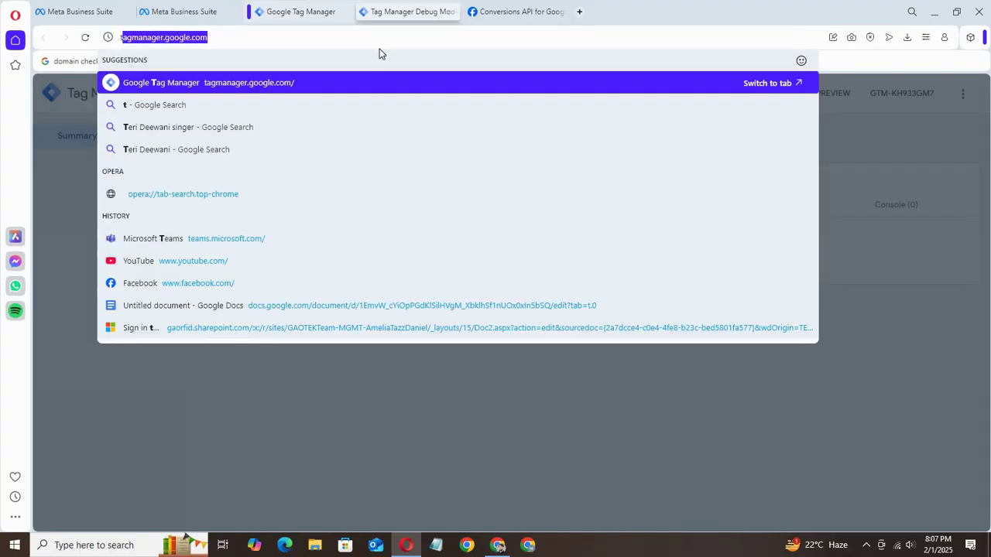
pyautogui.press('Return')
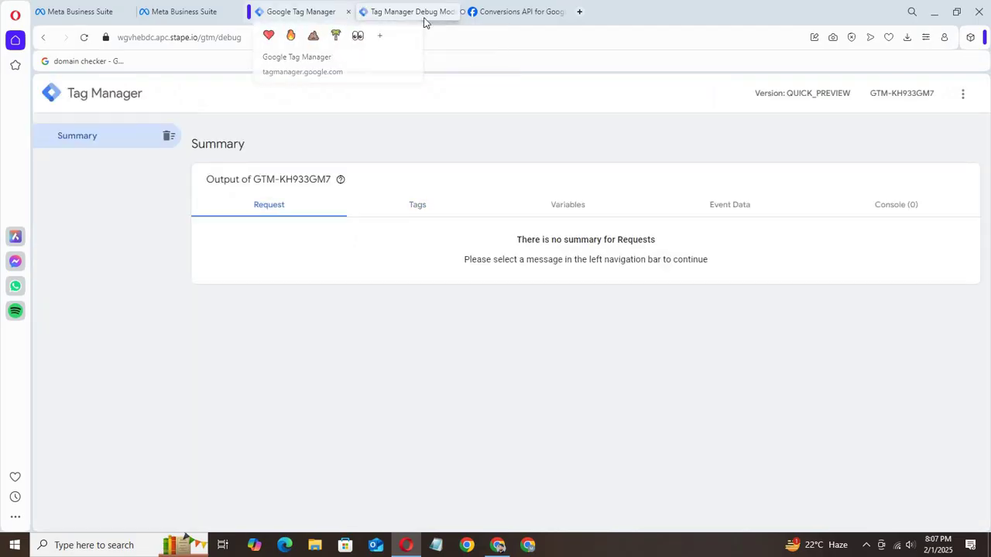
pyautogui.click(310, 13)
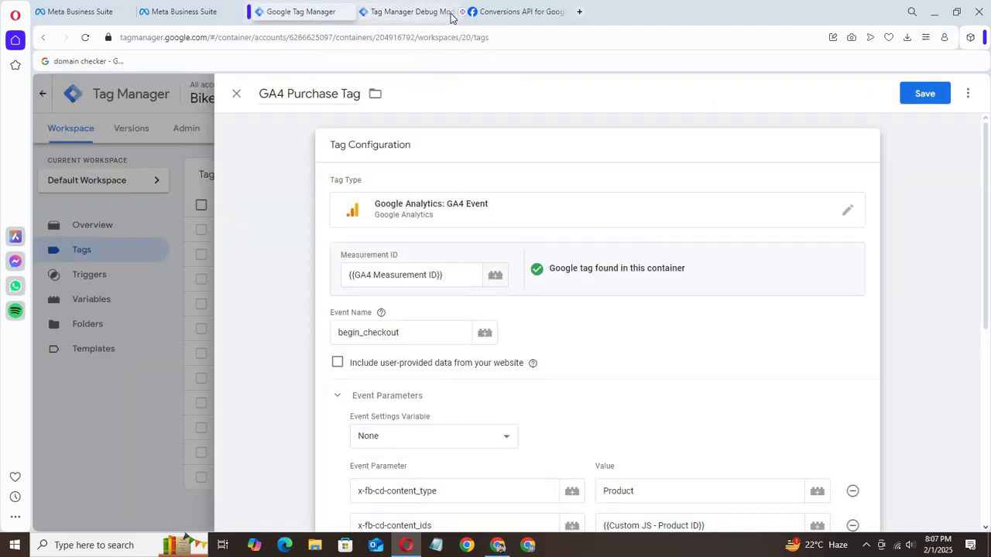
# - Close the GA4 Purchase Tag draft and discard its unsaved changes
pyautogui.click(177, 187)
pyautogui.click(521, 242)
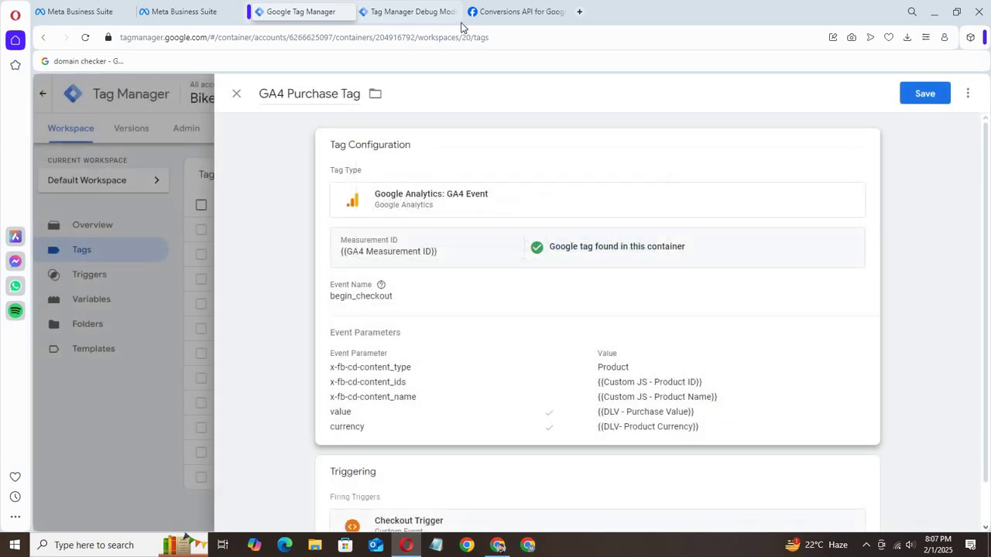
pyautogui.click(240, 95)
pyautogui.click(624, 243)
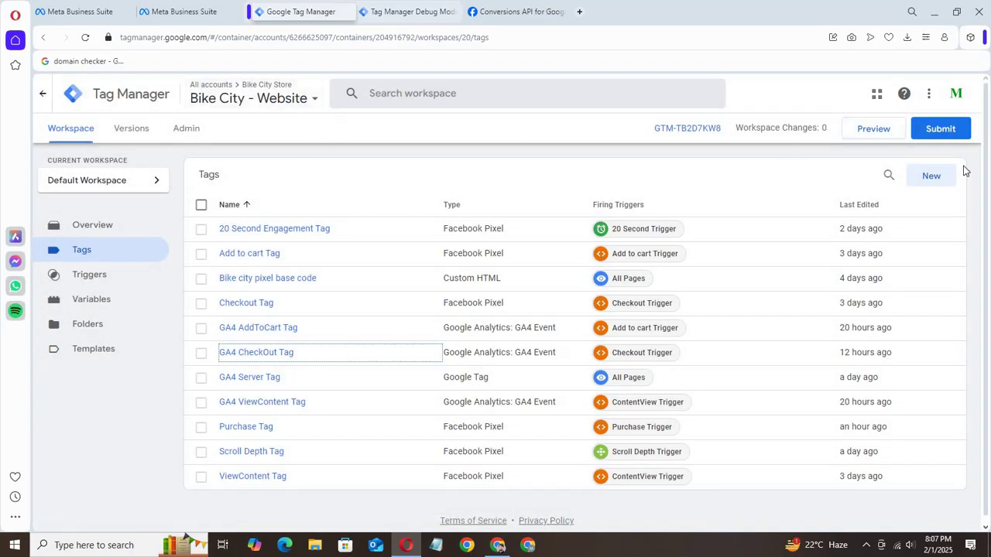
# - Publish the Bike City - Website container as a new live version without a name or description, and close the version summary
pyautogui.click(967, 133)
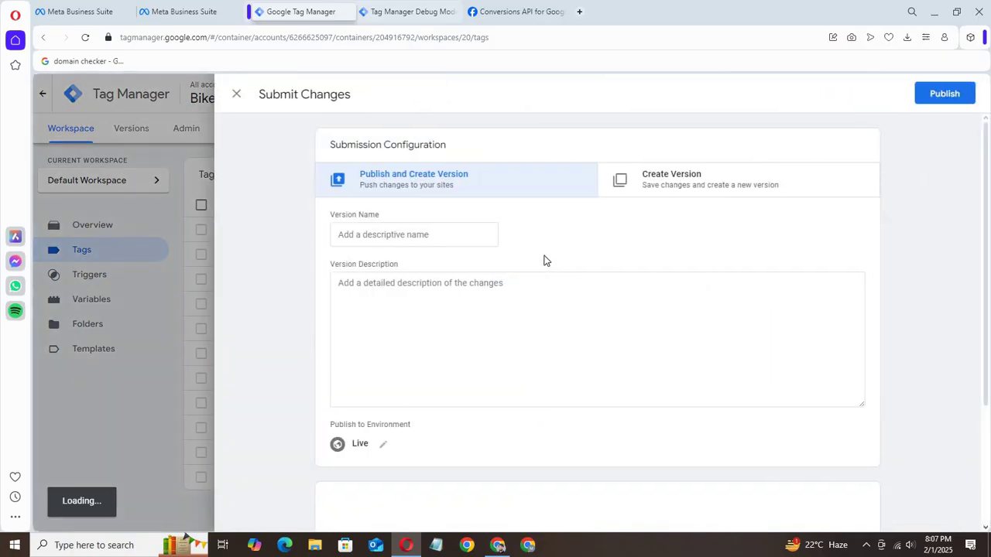
pyautogui.click(935, 101)
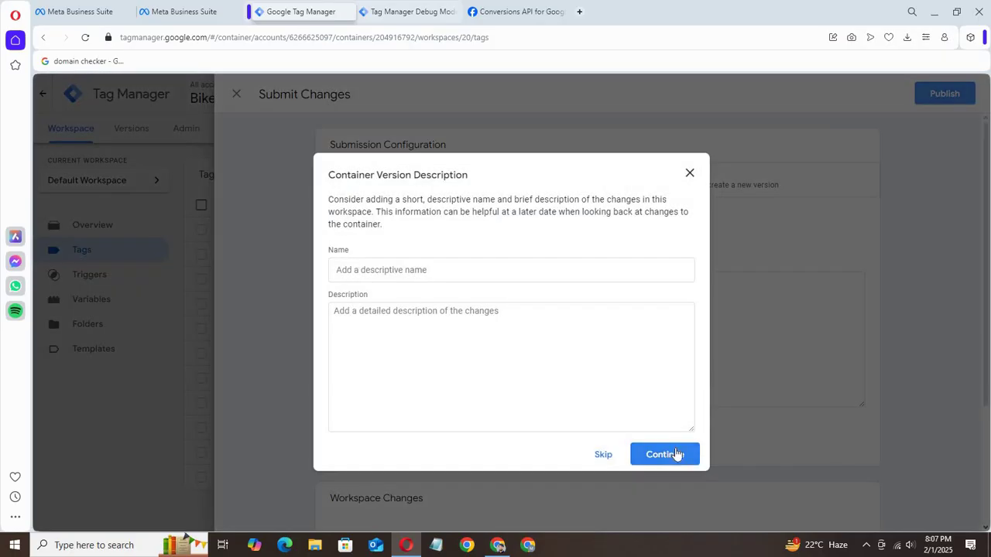
pyautogui.click(673, 455)
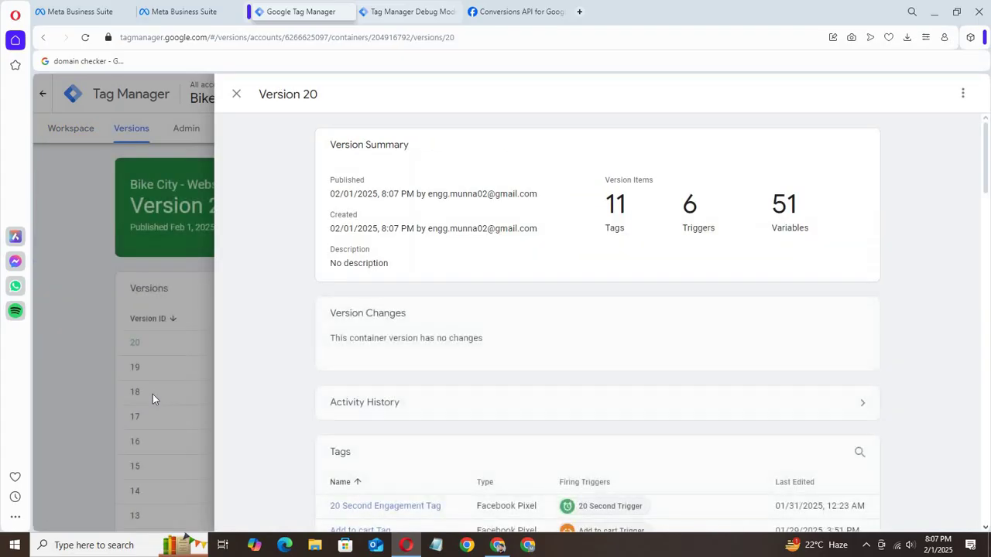
pyautogui.click(152, 394)
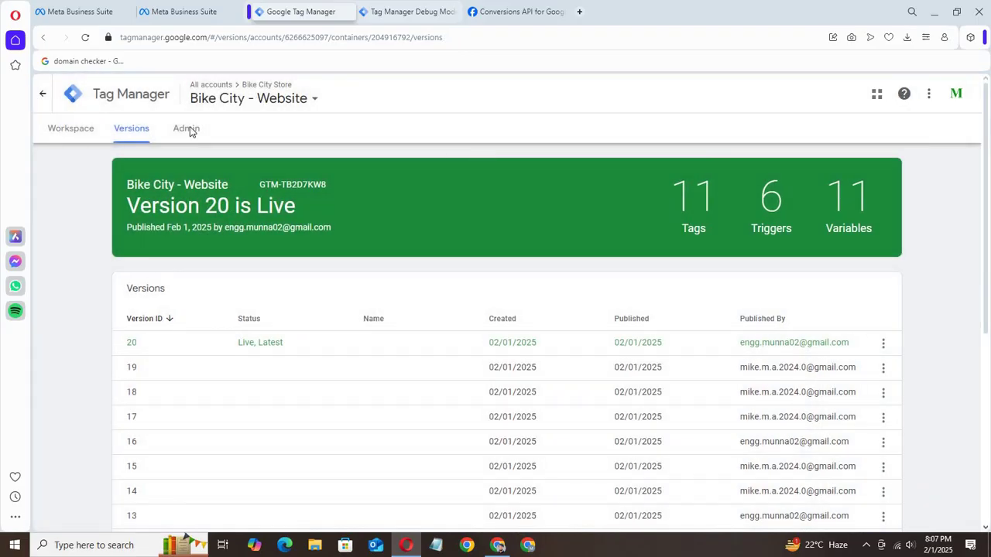
pyautogui.click(60, 135)
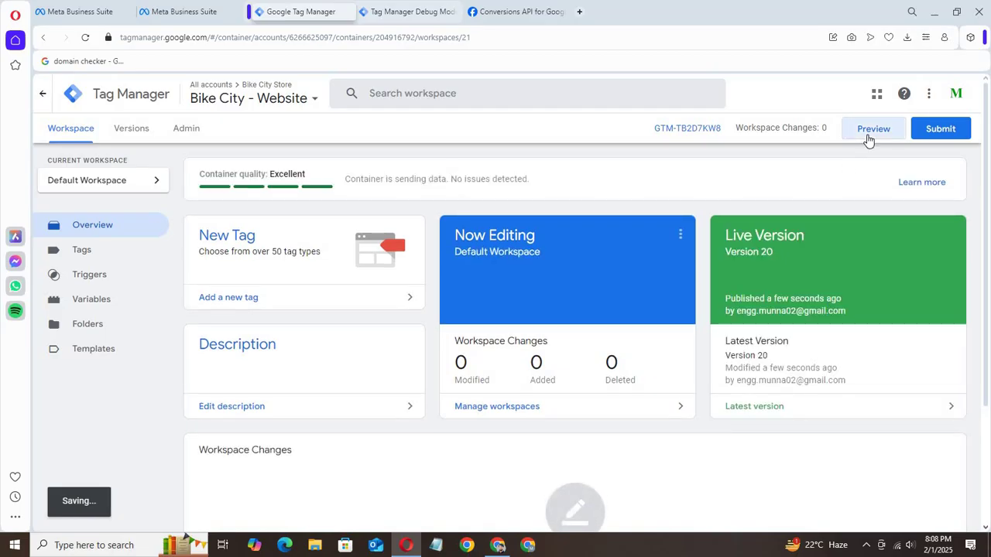
pyautogui.click(867, 135)
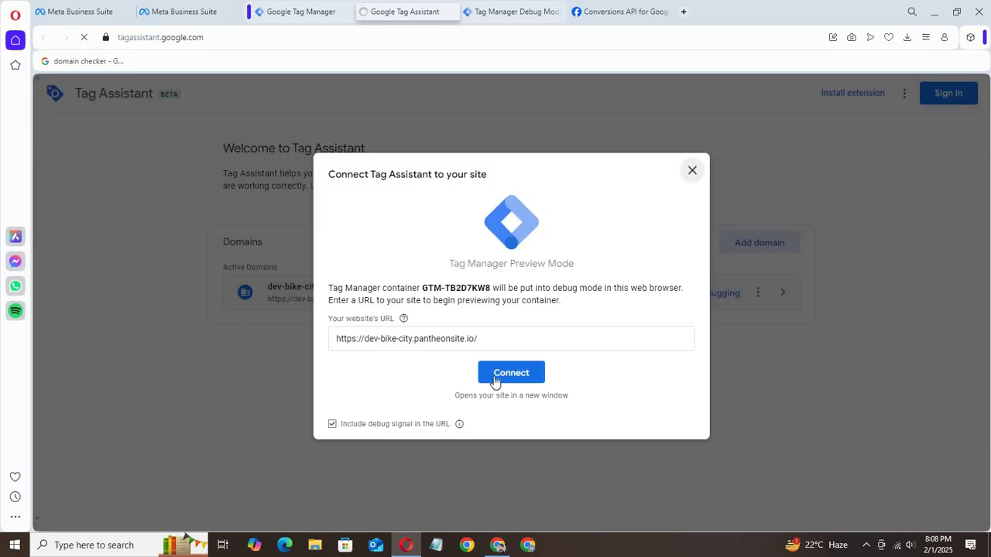
pyautogui.click(495, 375)
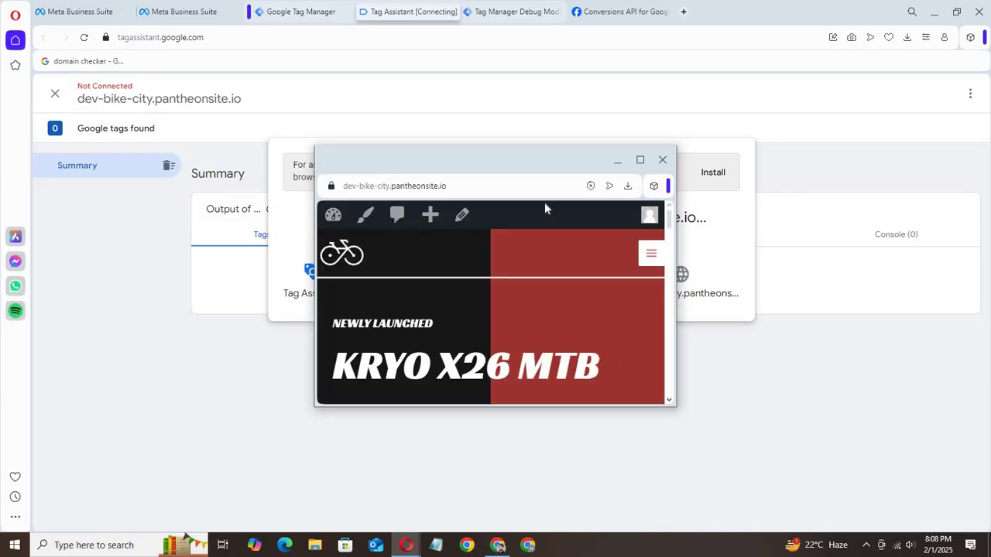
pyautogui.click(481, 143)
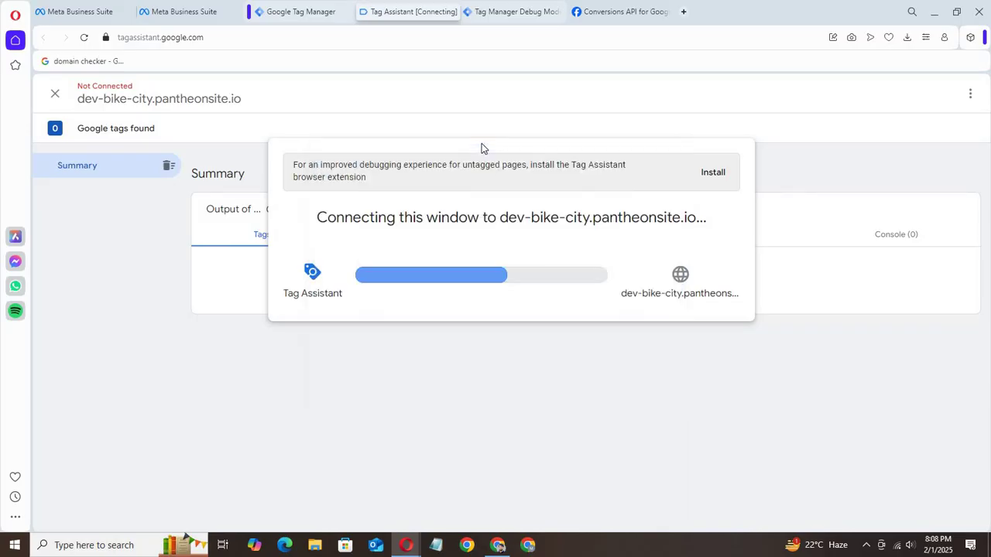
# - In the connected Bike City store window, open the Kryo X26 MTB – Model K product and add it to the cart
pyautogui.moveTo(406, 545)
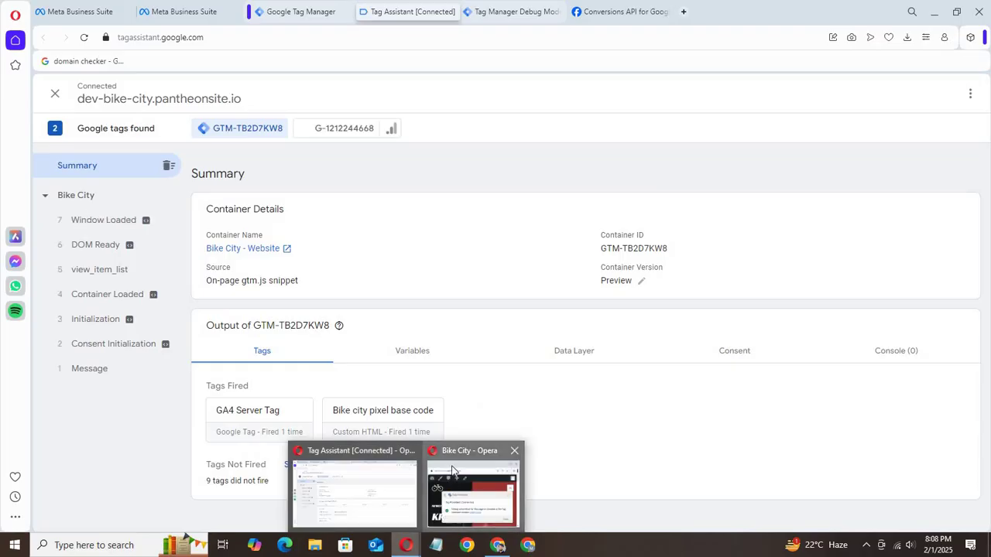
pyautogui.click(453, 470)
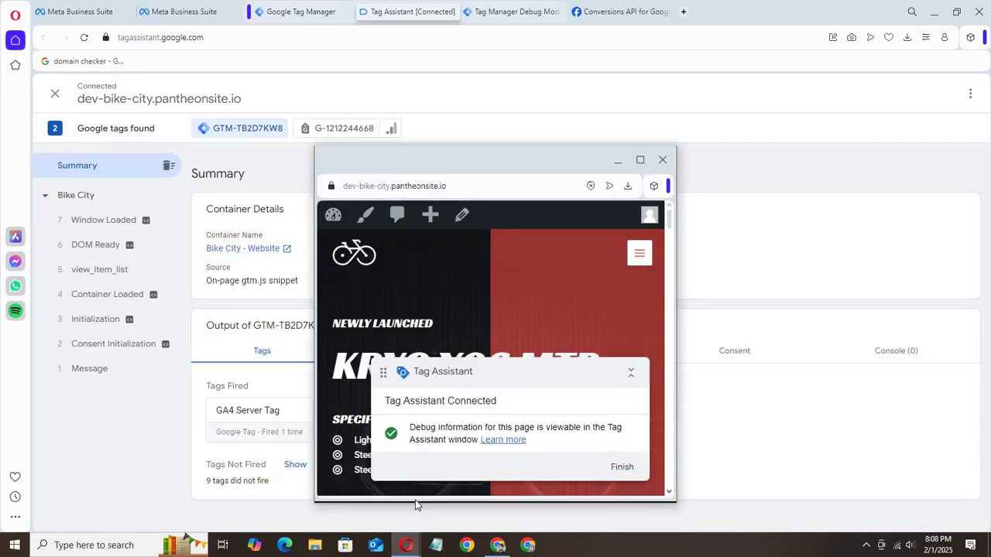
pyautogui.moveTo(309, 326); pyautogui.dragTo(66, 327)
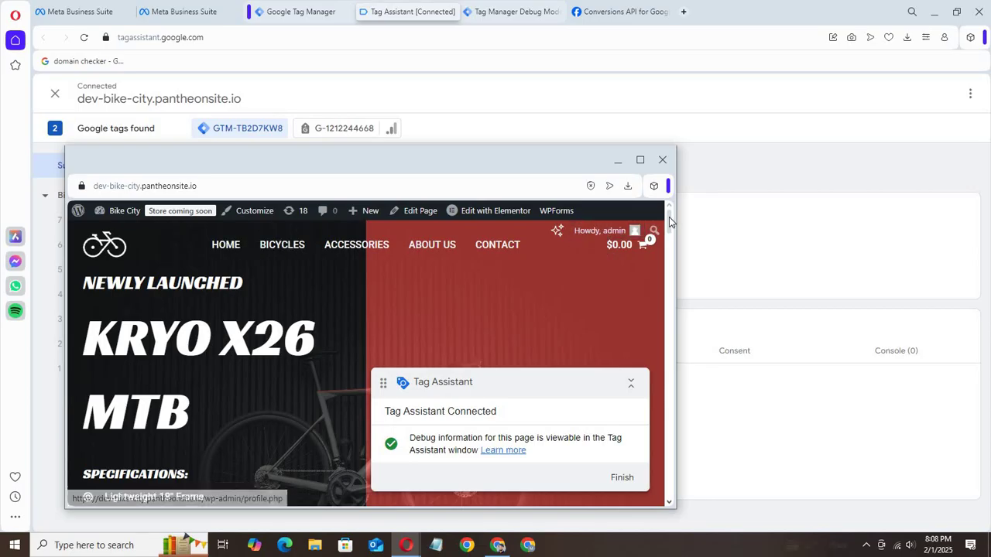
pyautogui.scroll(-5, 662, 248)
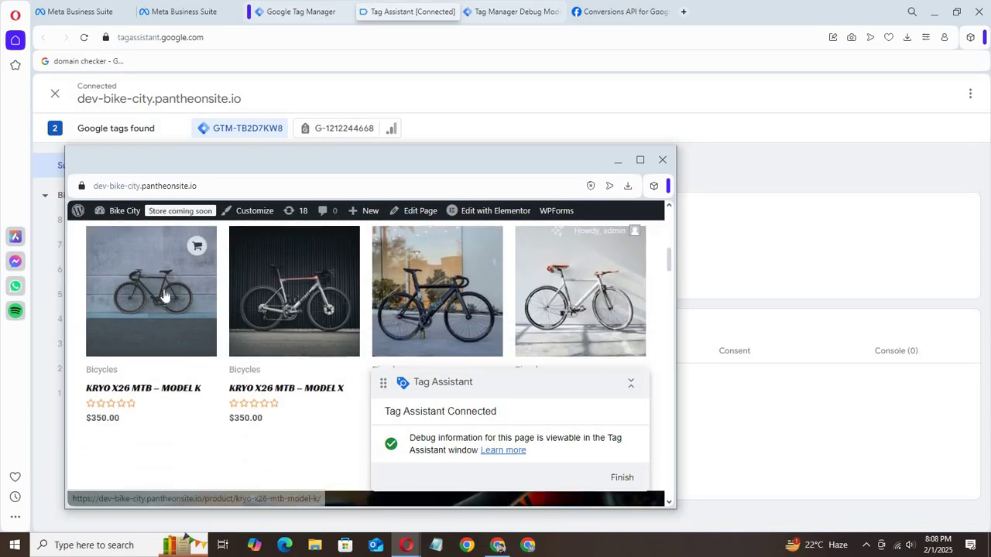
pyautogui.click(151, 291)
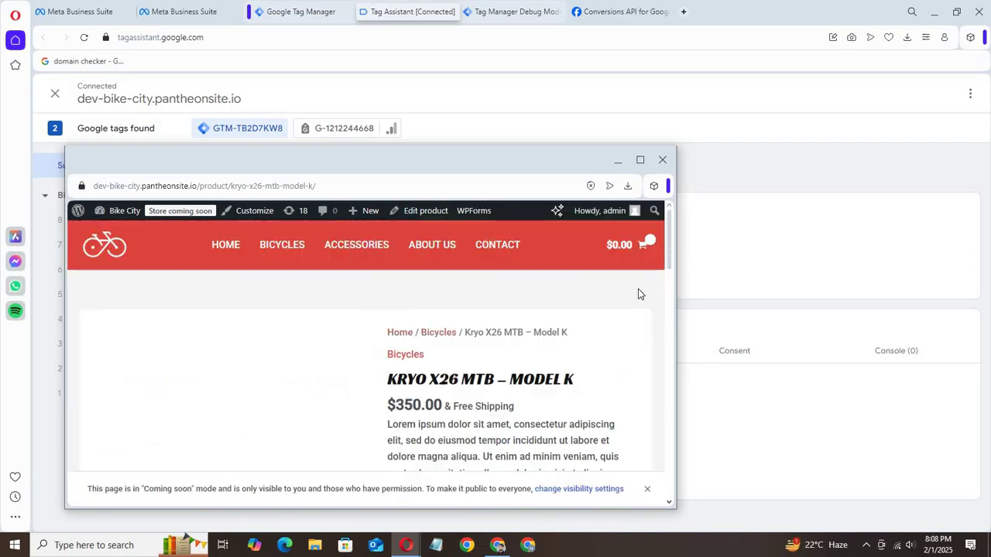
pyautogui.scroll(-4, 668, 248)
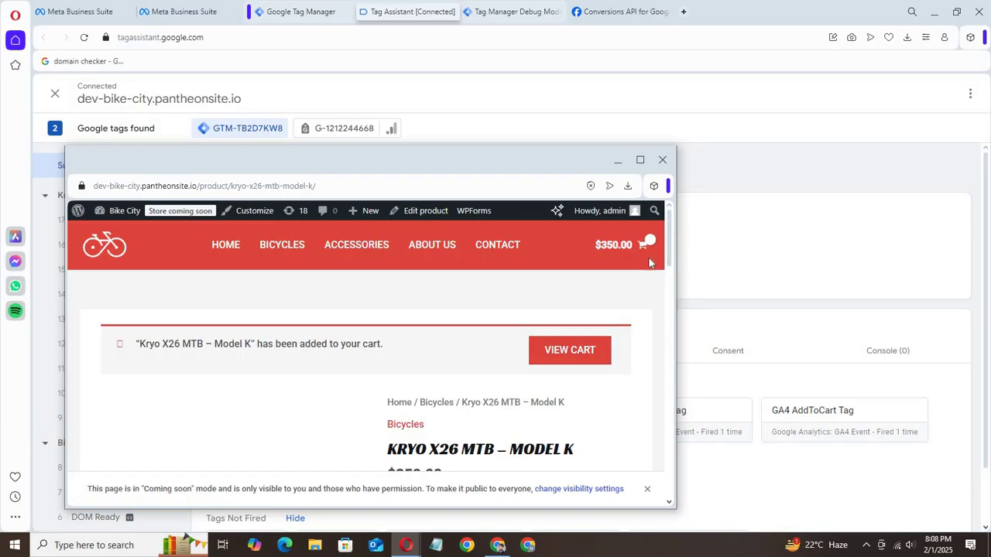
# - Proceed from the cart to checkout and place the order with the prefilled billing details
pyautogui.click(641, 249)
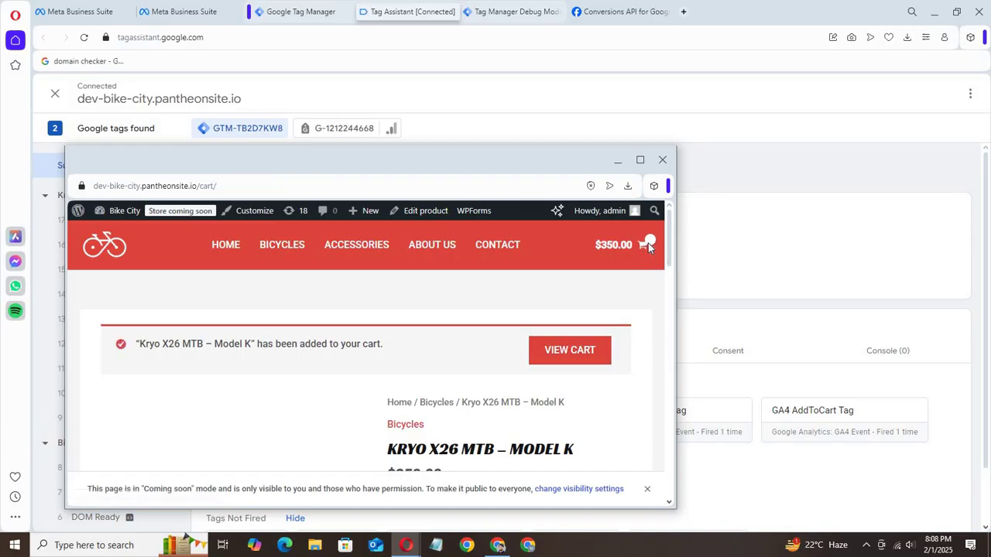
pyautogui.scroll(-3, 668, 259)
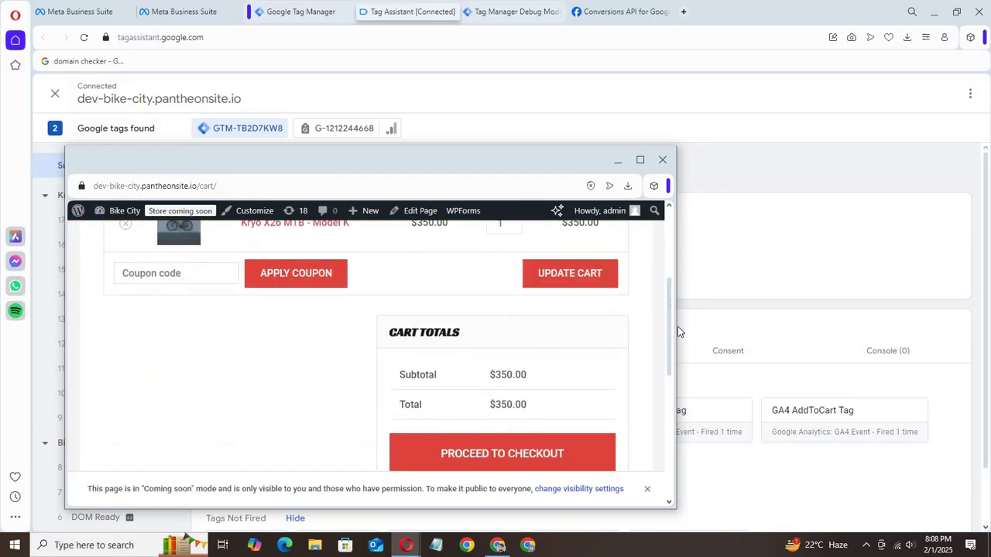
pyautogui.click(613, 425)
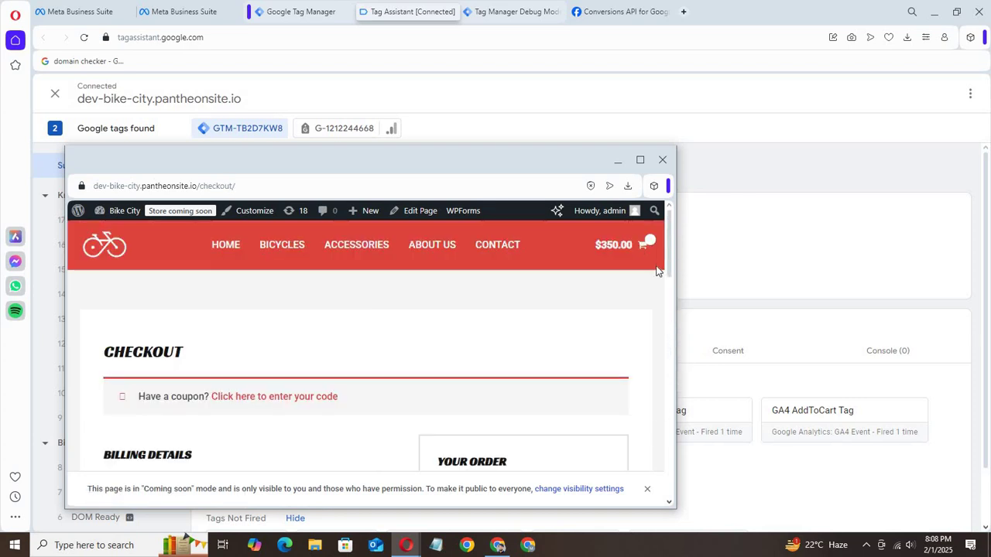
pyautogui.moveTo(670, 258); pyautogui.dragTo(678, 356)
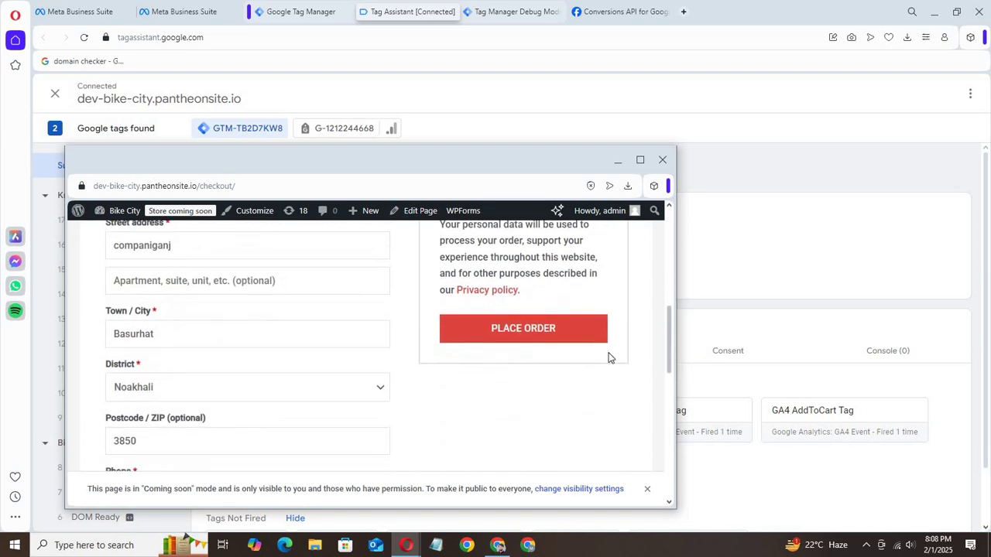
pyautogui.click(536, 331)
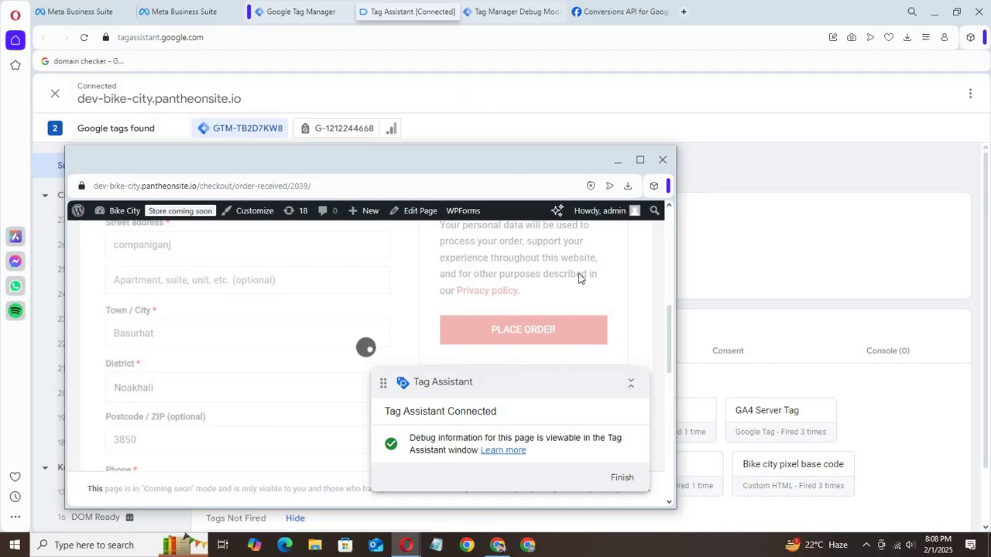
# - Return to Tag Assistant and examine which tags fired and did not fire in the GTM-TB2D7KW8 summary
pyautogui.click(504, 108)
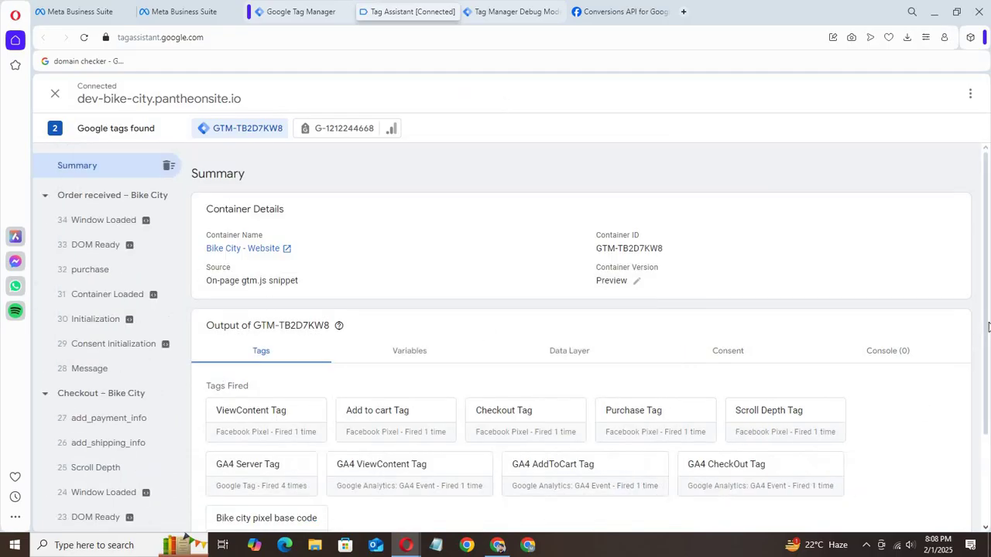
pyautogui.scroll(-1, 333, 426)
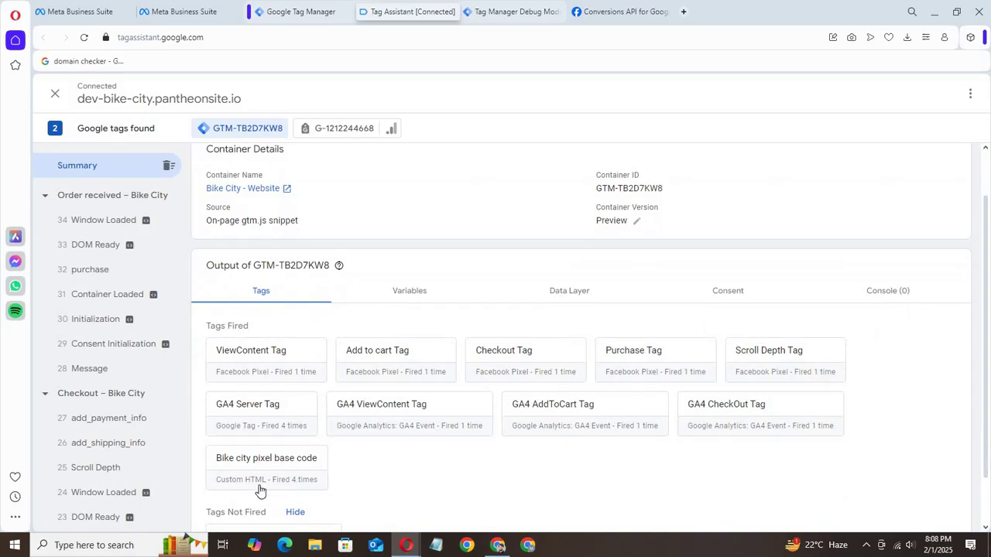
pyautogui.scroll(-1, 985, 378)
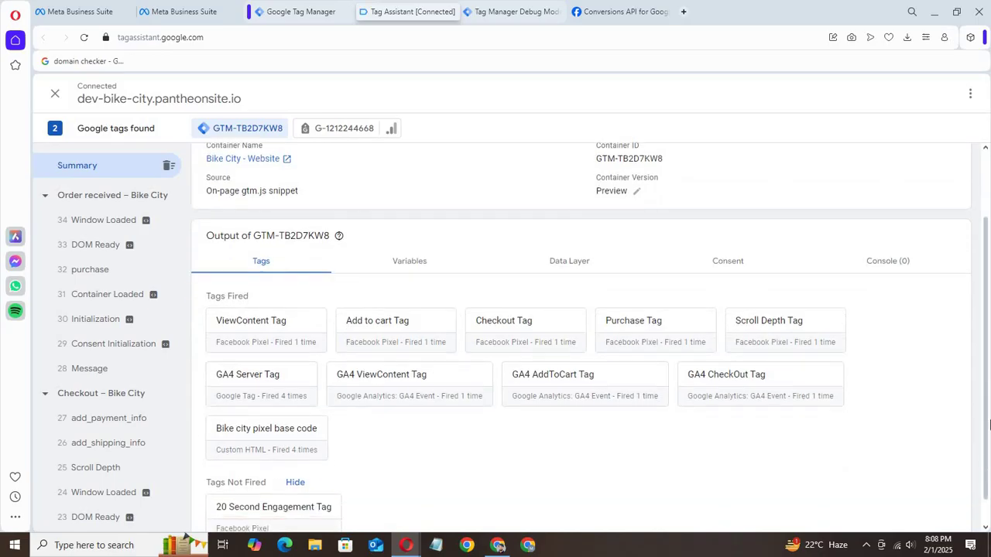
# - Open the Data Layer values of the purchase event and copy the event name purchase from its API call
pyautogui.click(88, 268)
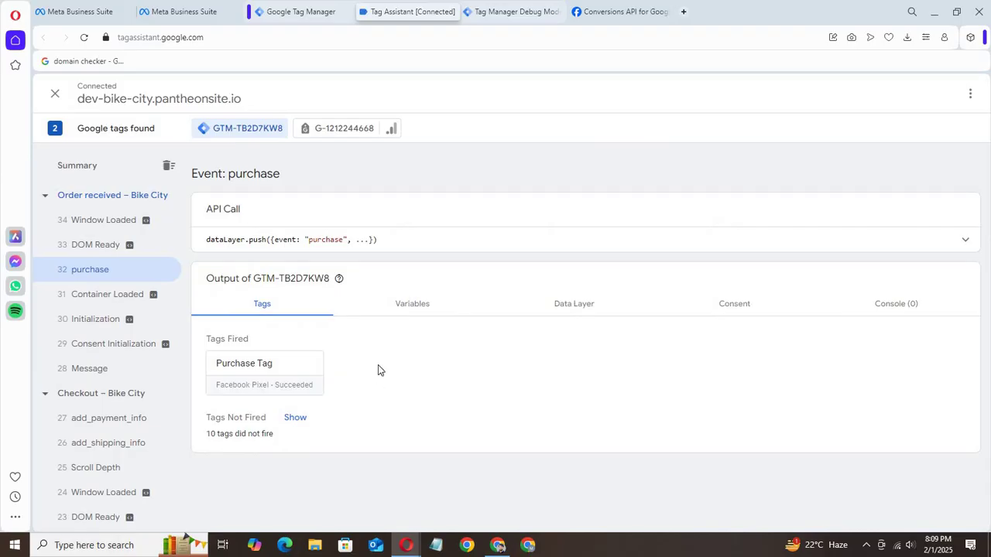
pyautogui.click(576, 305)
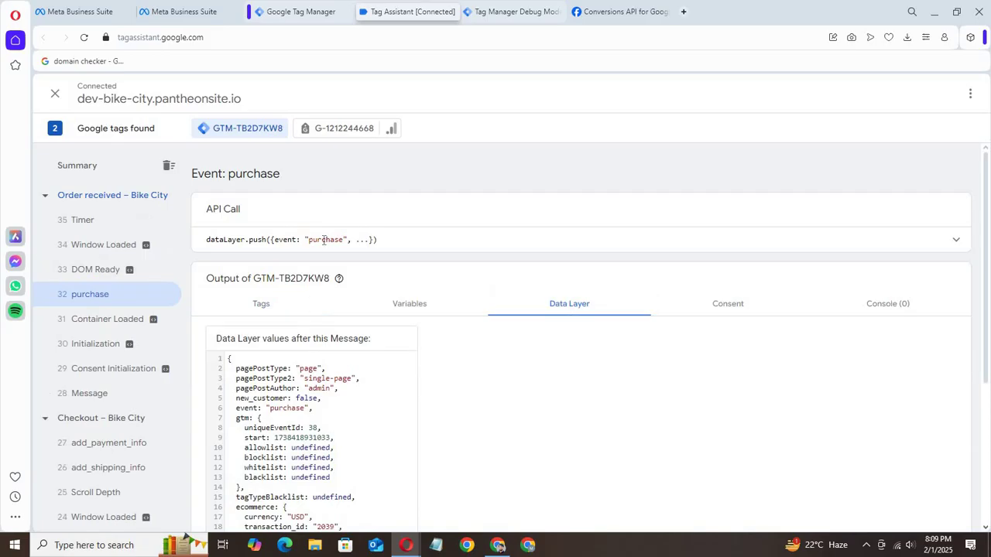
pyautogui.doubleClick(324, 240)
pyautogui.rightClick(325, 241)
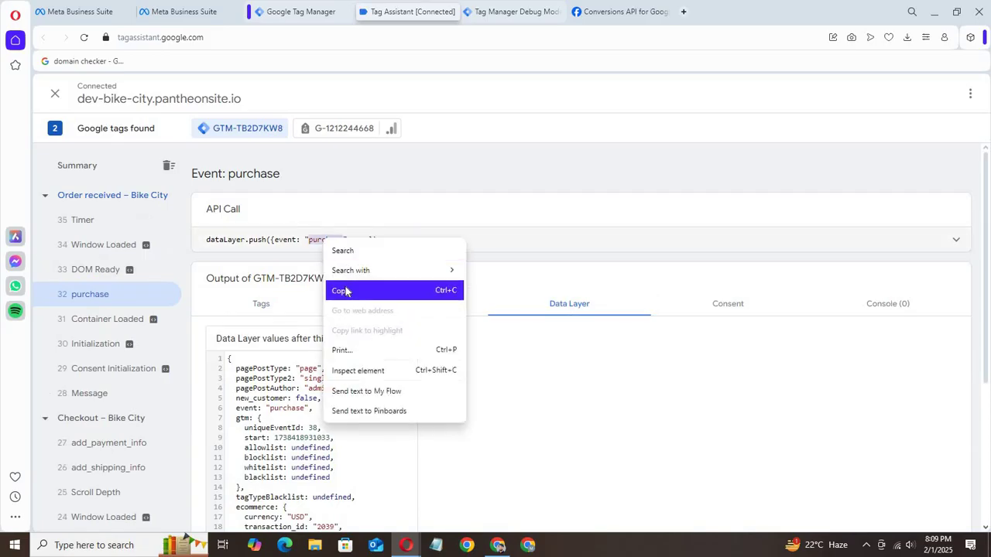
pyautogui.click(346, 291)
# - Switch to Google Tag Manager and make a copy of the GA4 CheckOut Tag
pyautogui.click(296, 9)
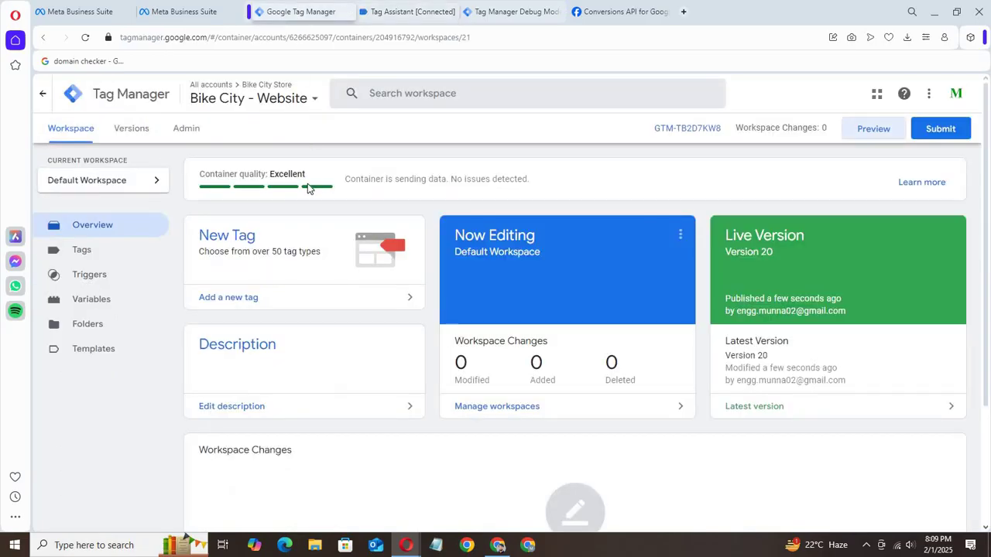
pyautogui.click(180, 11)
pyautogui.click(295, 9)
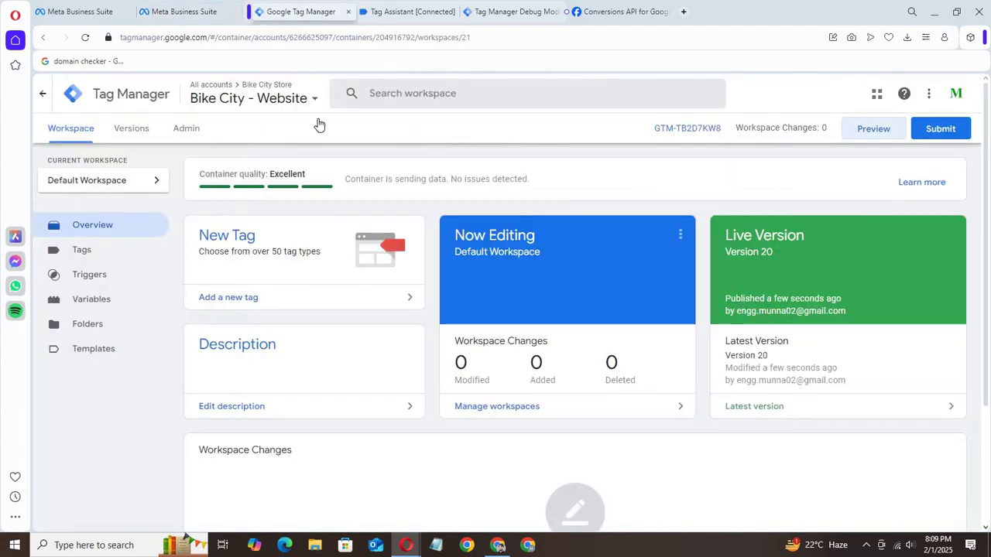
pyautogui.click(96, 257)
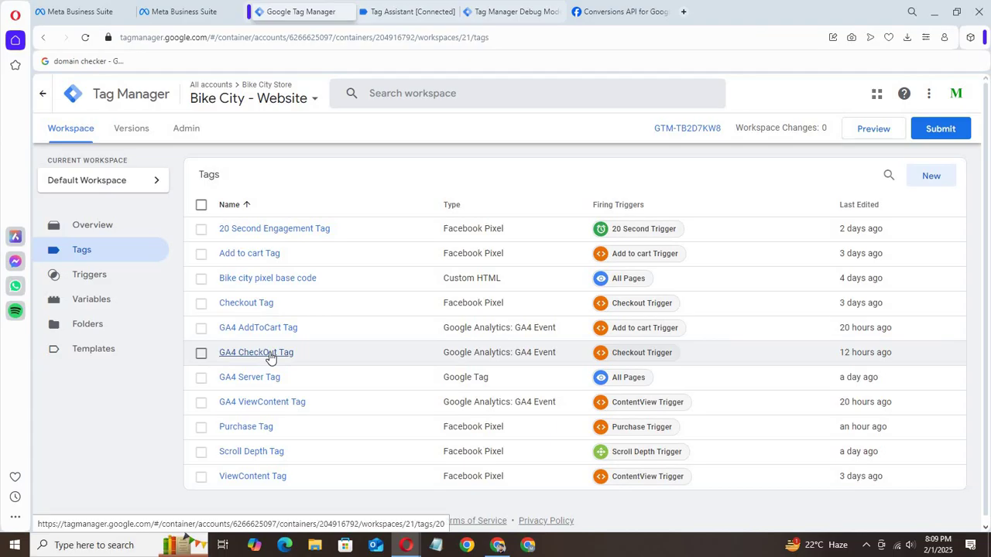
pyautogui.click(269, 353)
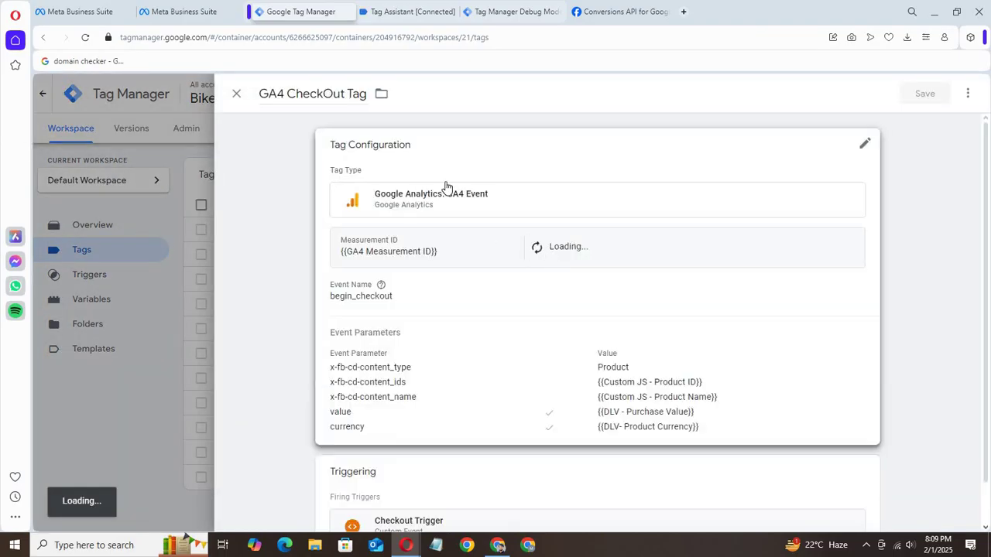
pyautogui.click(968, 94)
pyautogui.click(932, 123)
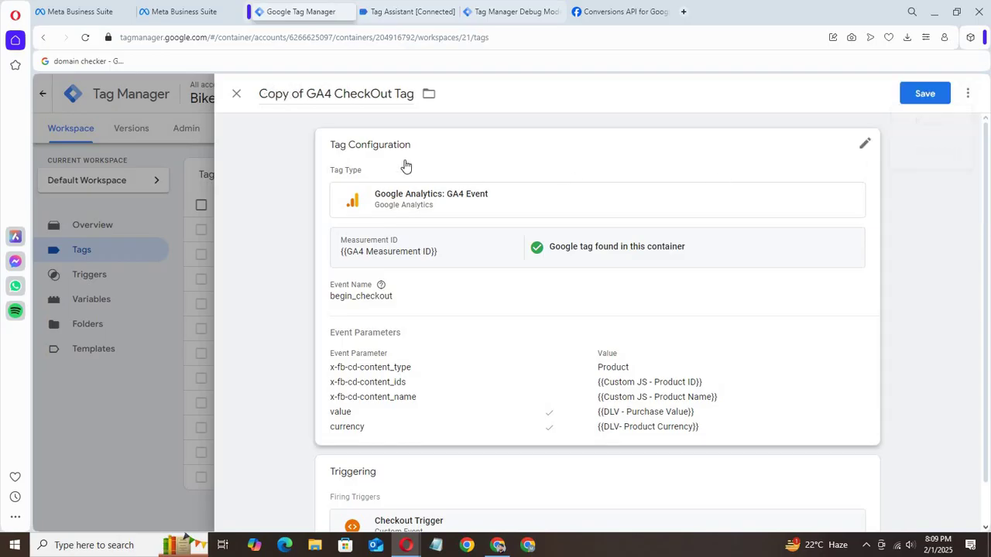
# - Rename the copied tag as GA4 Purchase Tag
pyautogui.click(303, 93)
pyautogui.moveTo(303, 93); pyautogui.dragTo(231, 103)
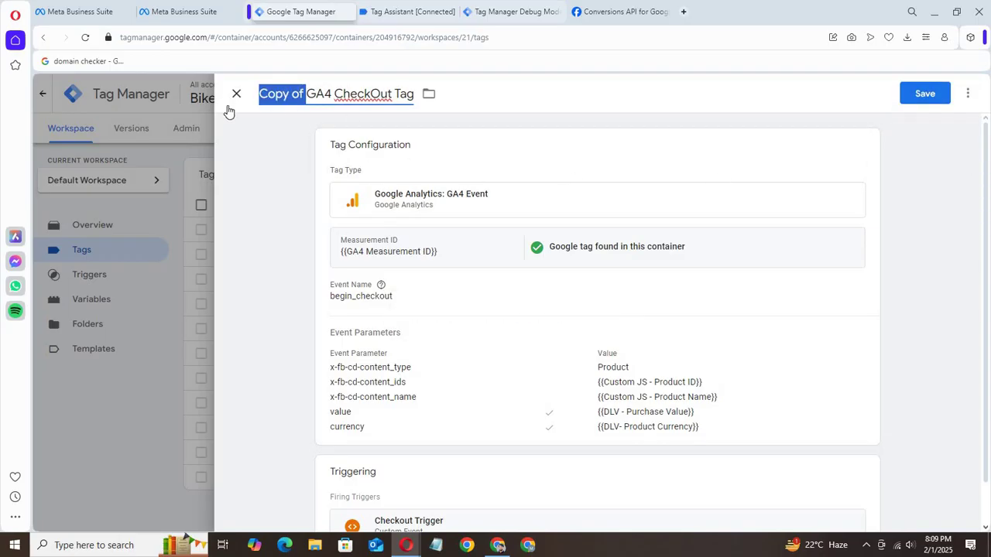
pyautogui.press('BackSpace')
pyautogui.doubleClick(313, 93)
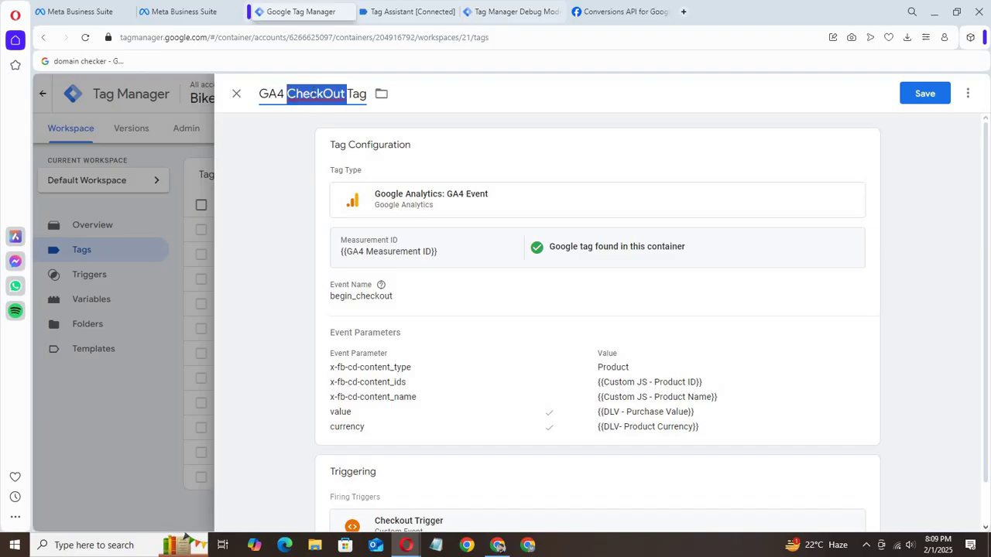
pyautogui.write('Purcha')
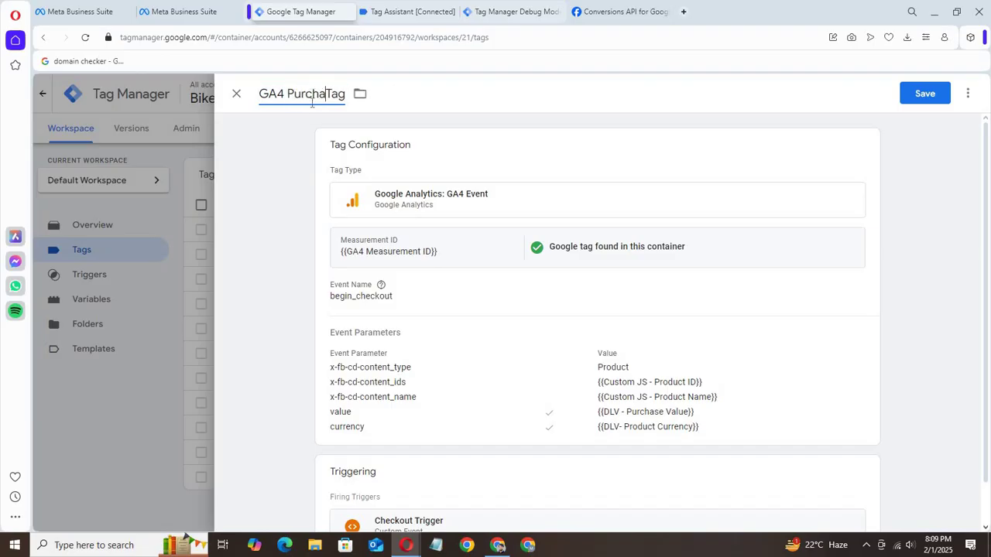
pyautogui.write('se')
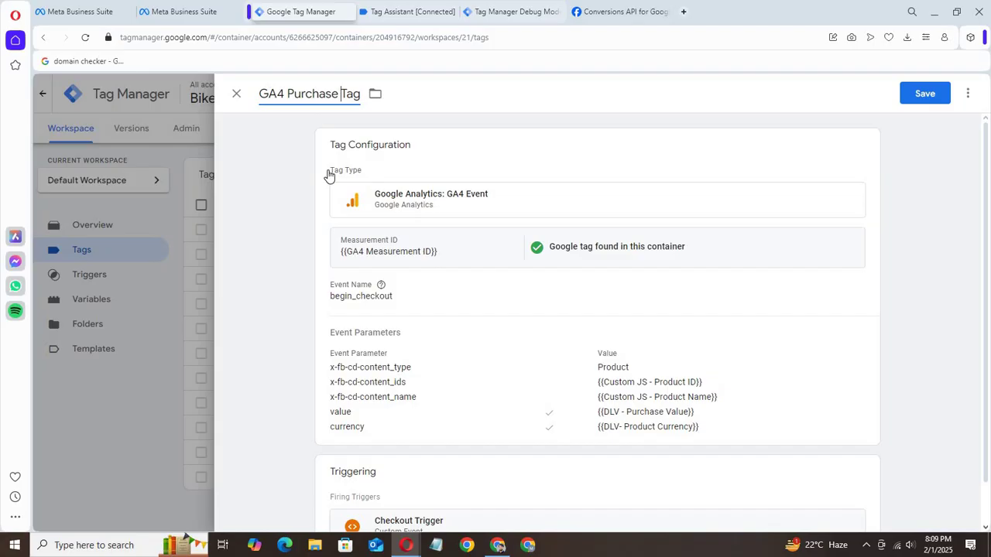
# - Set the event name in the GA4 Purchase Tag's configuration to purchase
pyautogui.click(363, 304)
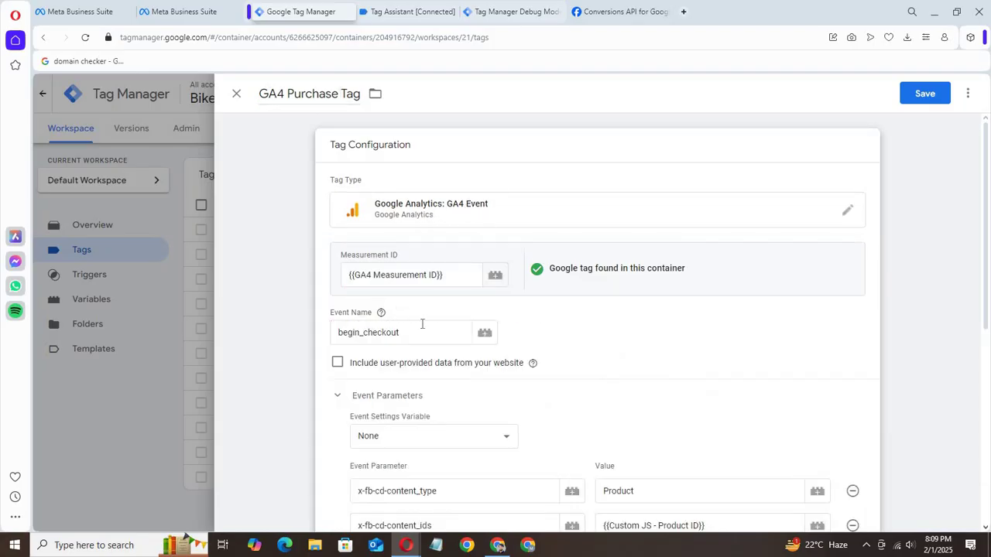
pyautogui.moveTo(422, 324); pyautogui.dragTo(289, 338)
pyautogui.click(289, 339)
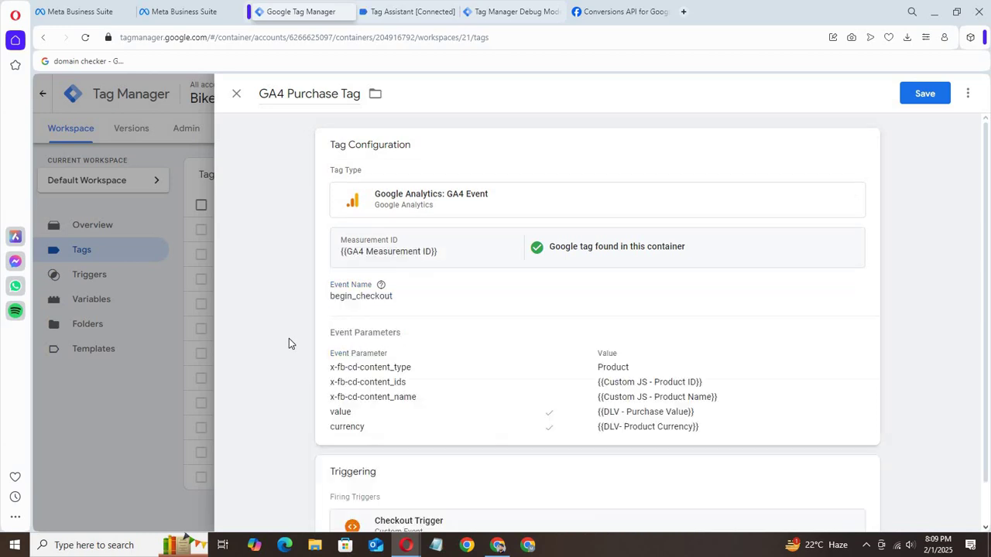
pyautogui.click(377, 310)
pyautogui.click(381, 332)
pyautogui.doubleClick(381, 332)
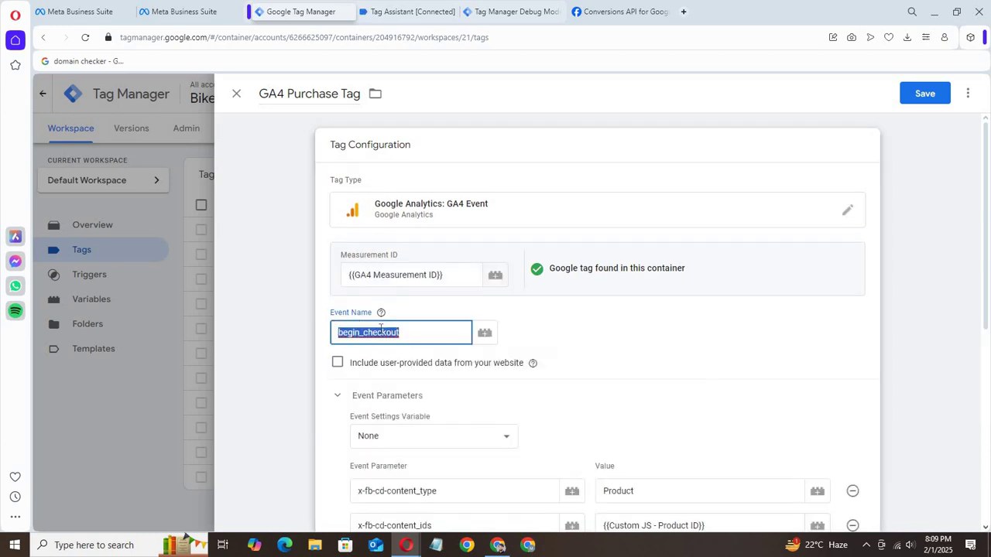
pyautogui.write('purchase')
pyautogui.click(635, 331)
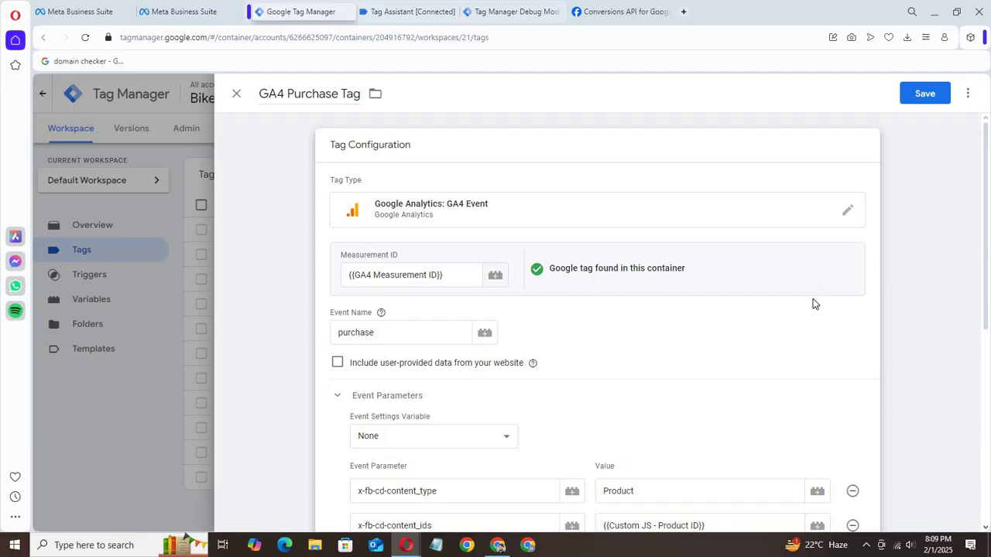
# - Add an event parameter named transaction_id, copying the name from the GA4 parameter table in Meta's Conversions API guide
pyautogui.scroll(-1, 990, 263)
pyautogui.scroll(-3, 988, 277)
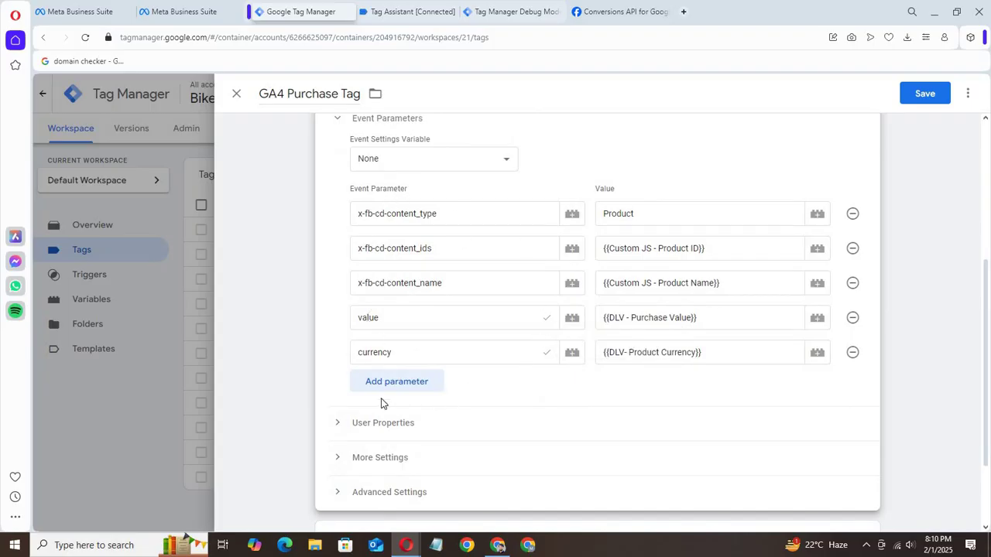
pyautogui.click(394, 382)
pyautogui.click(415, 386)
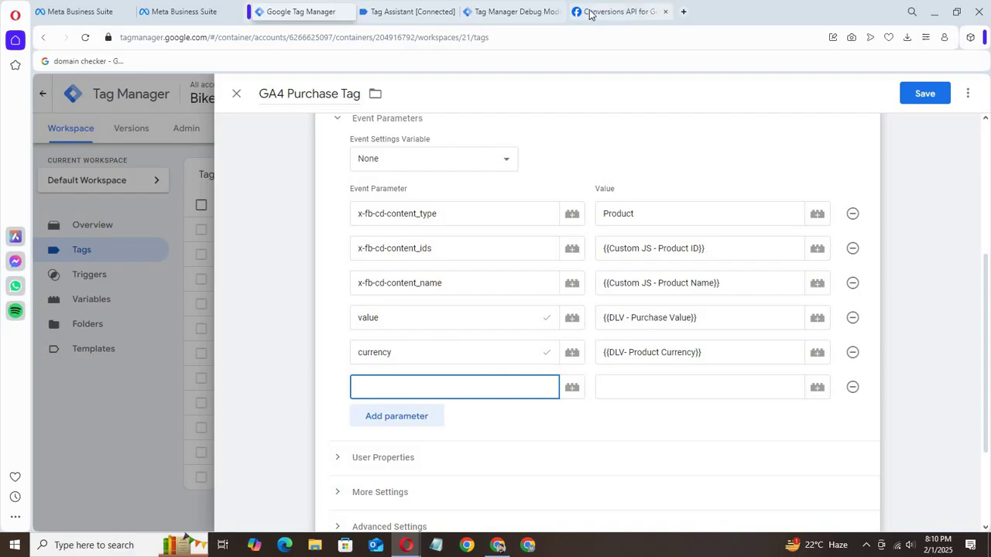
pyautogui.click(619, 12)
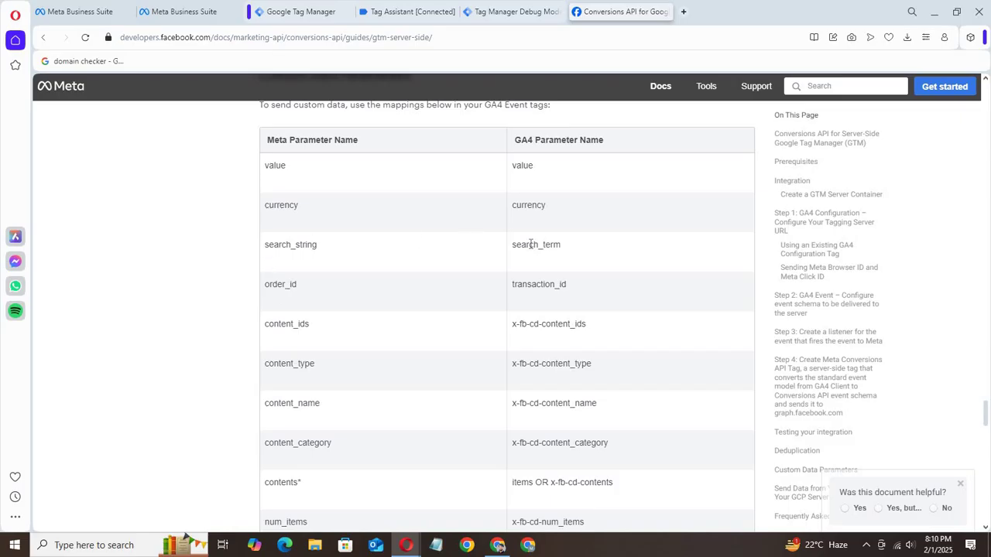
pyautogui.moveTo(571, 286); pyautogui.dragTo(508, 289)
pyautogui.click(541, 264)
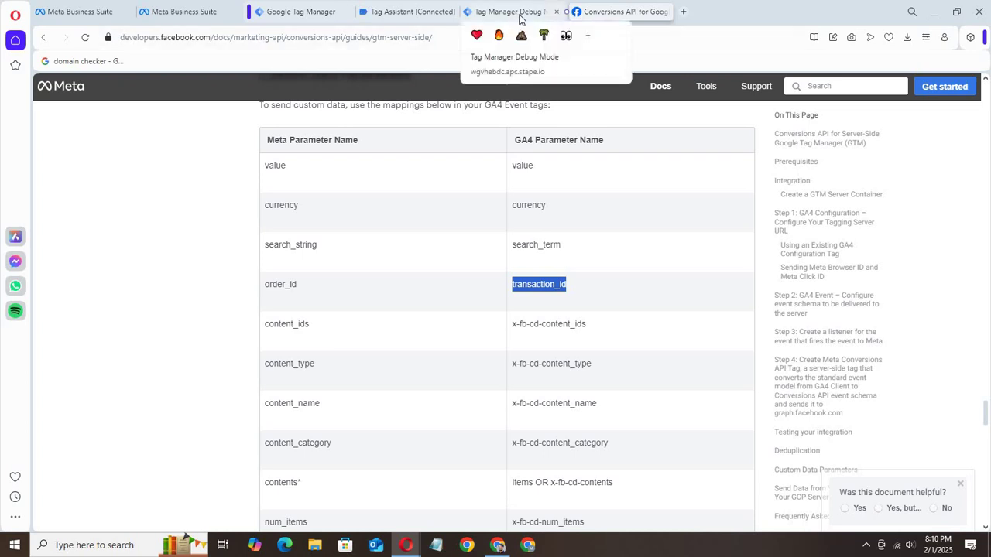
pyautogui.click(317, 11)
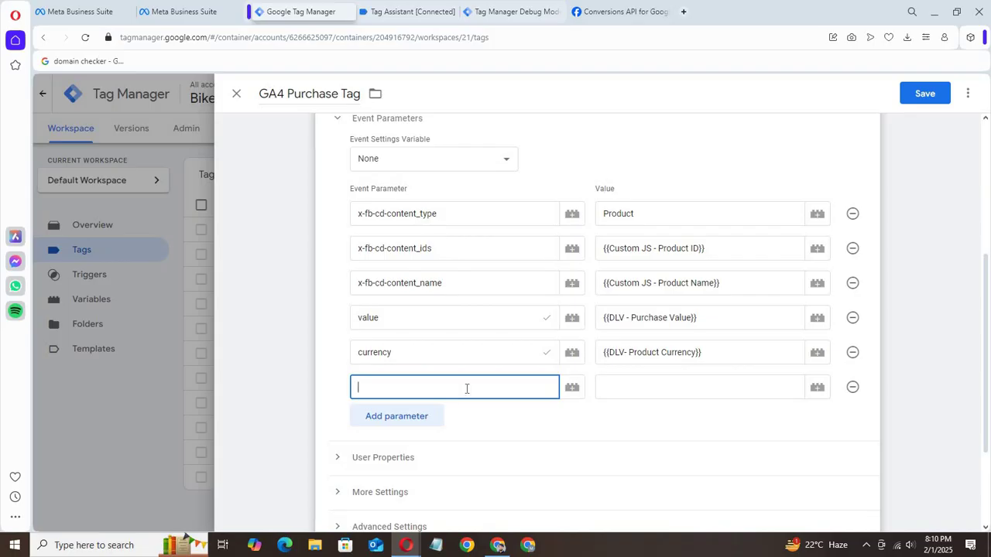
pyautogui.hotkey('ctrl', 'v')
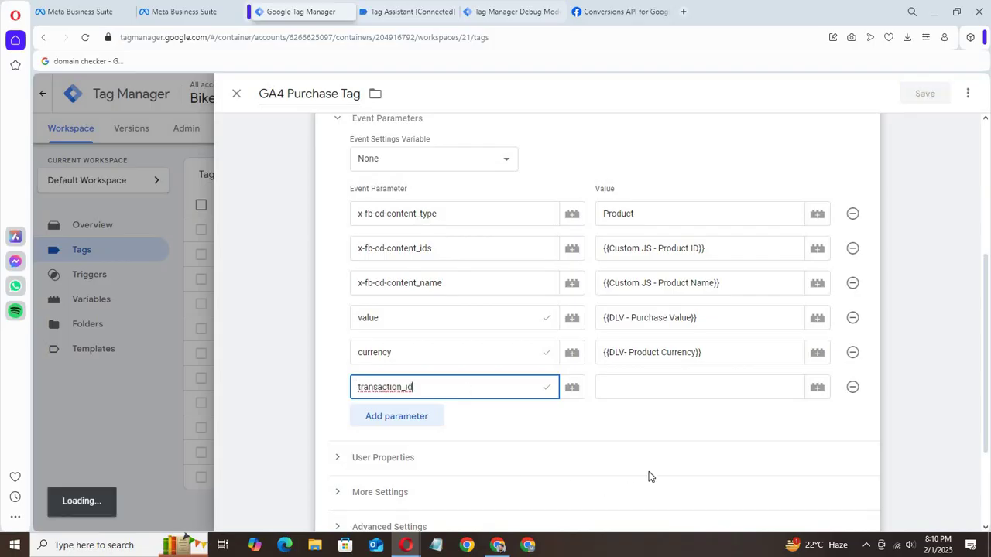
pyautogui.click(662, 440)
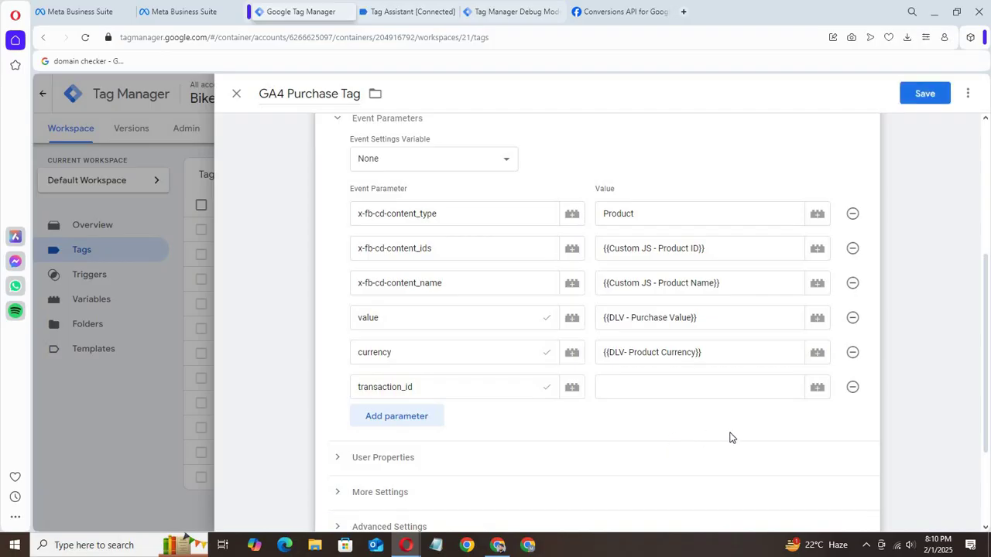
# - Assign the DLV - Transaction ID variable as the transaction_id parameter's value and save the tag
pyautogui.click(813, 395)
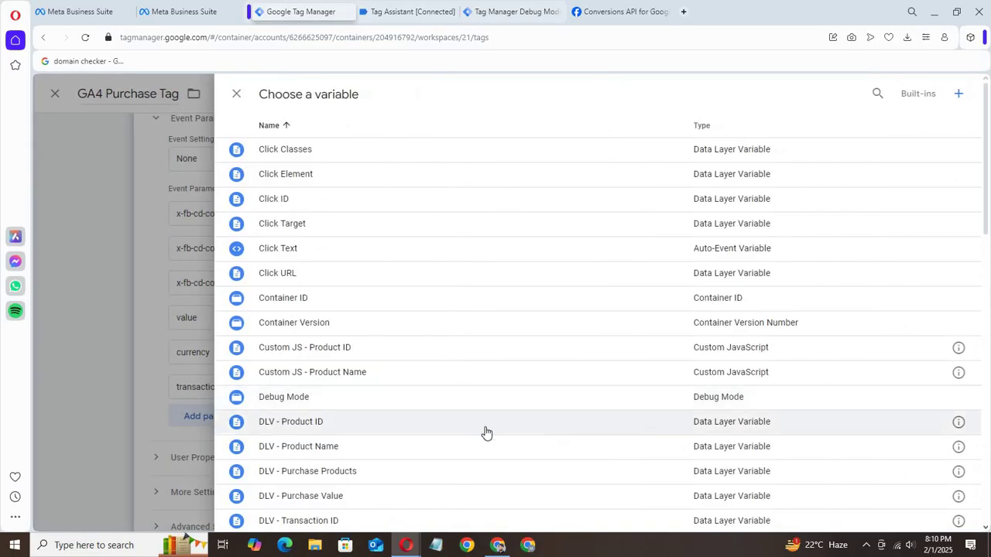
pyautogui.scroll(-2, 702, 378)
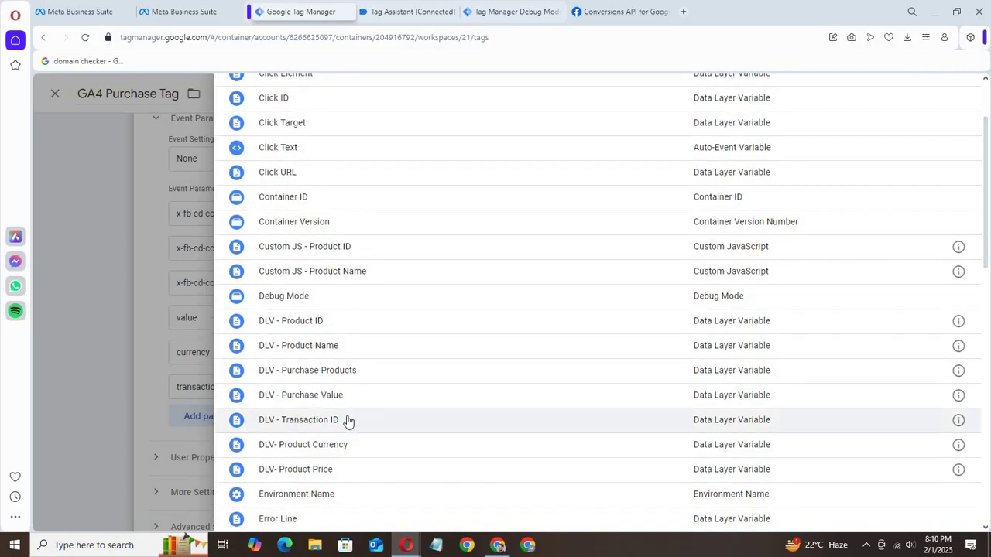
pyautogui.click(346, 421)
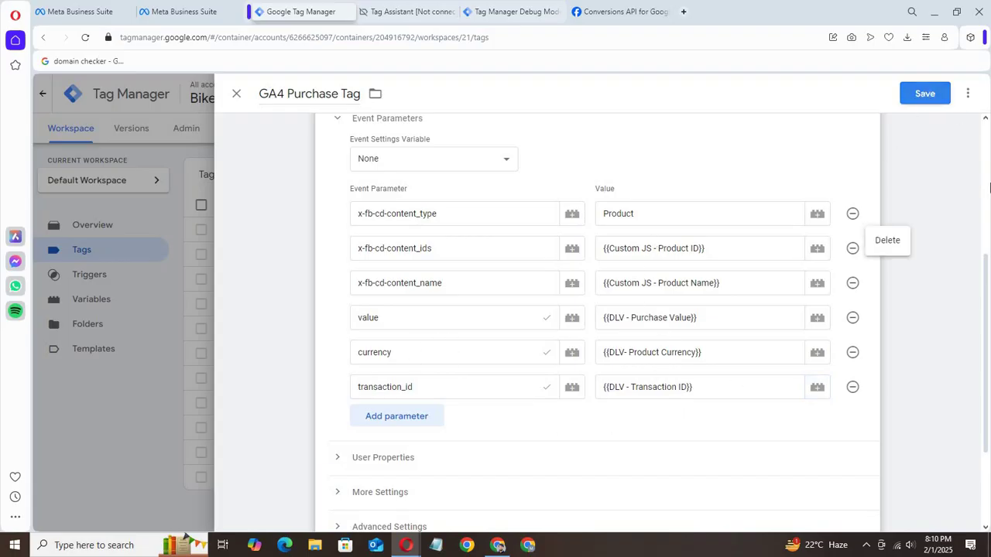
pyautogui.scroll(4, 918, 127)
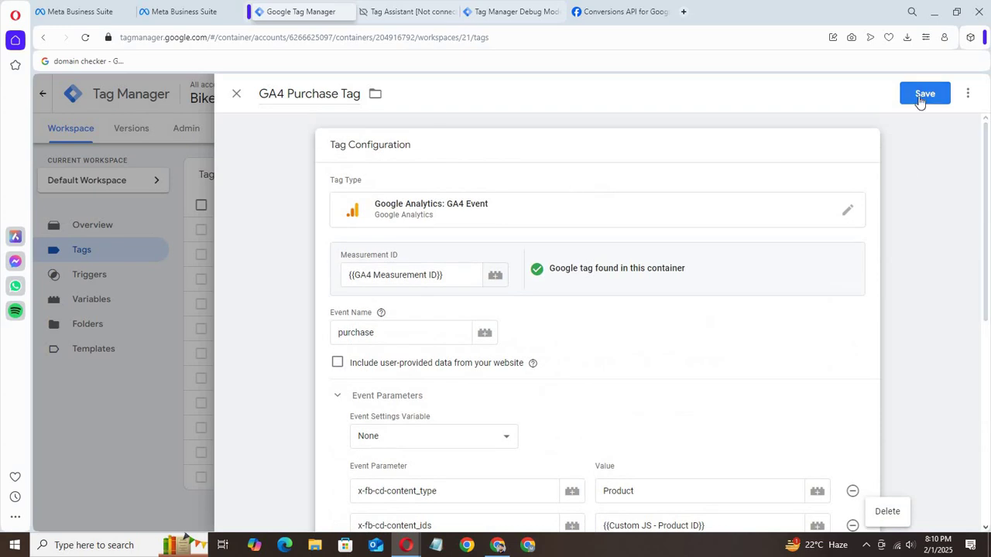
pyautogui.click(924, 94)
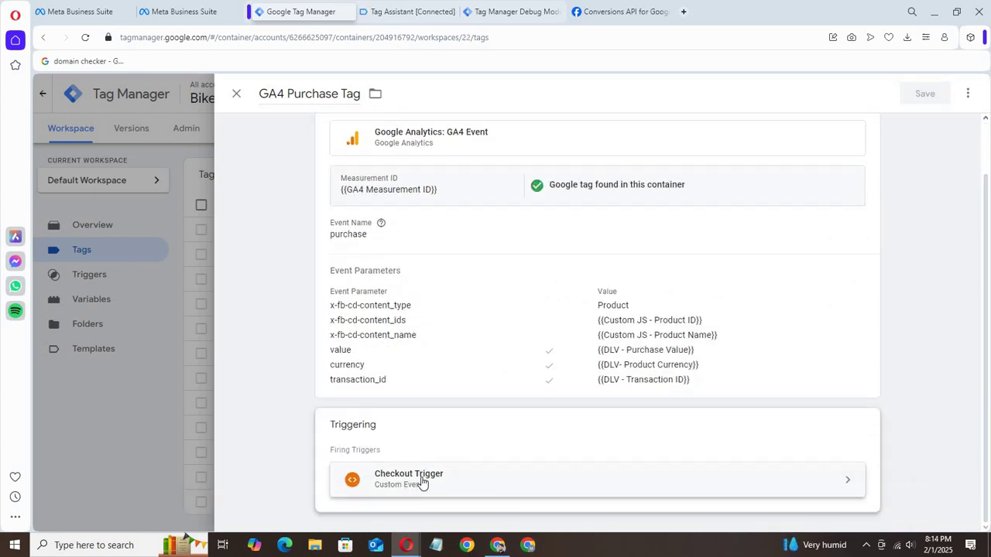
# - Replace the GA4 Purchase Tag's Checkout Trigger with the Purchase Trigger and save the tag
pyautogui.click(856, 440)
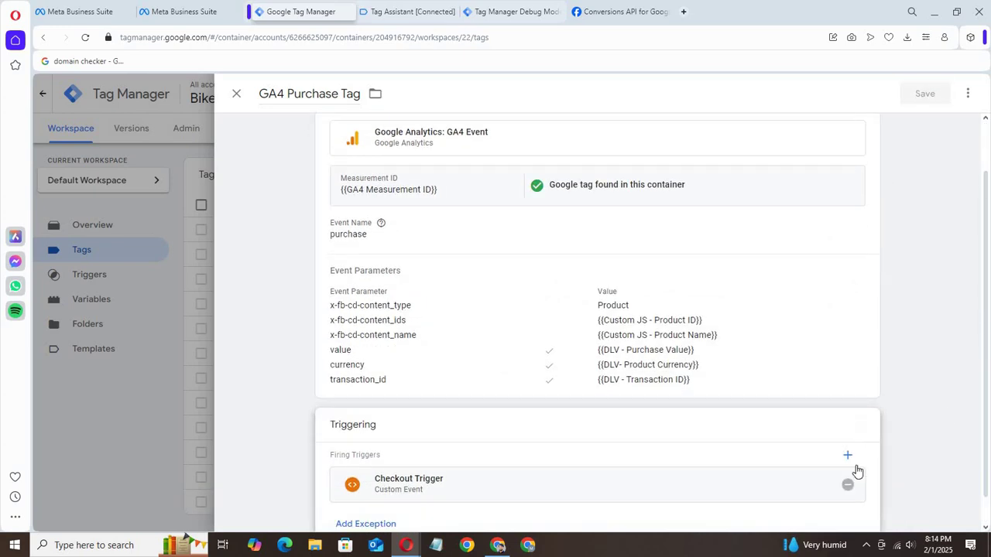
pyautogui.click(852, 485)
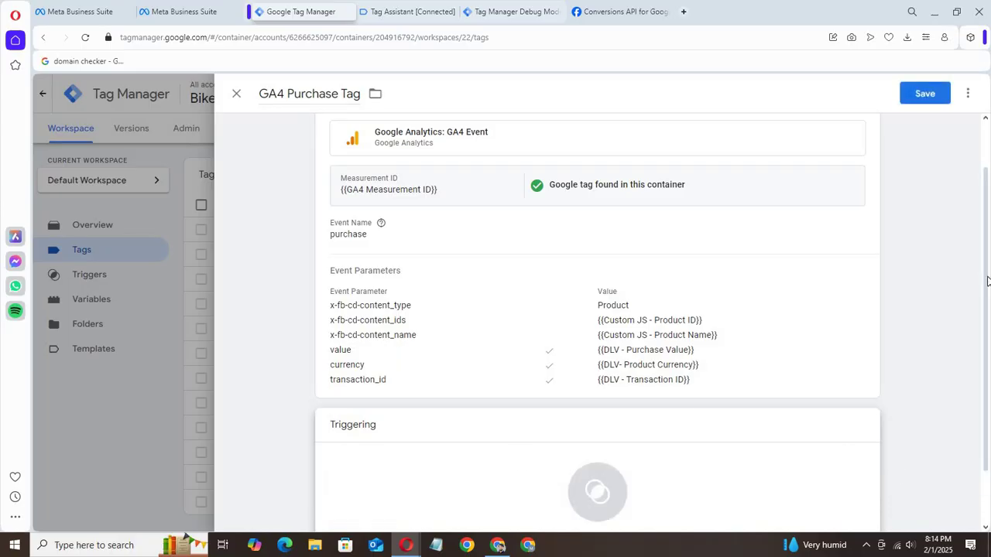
pyautogui.click(579, 402)
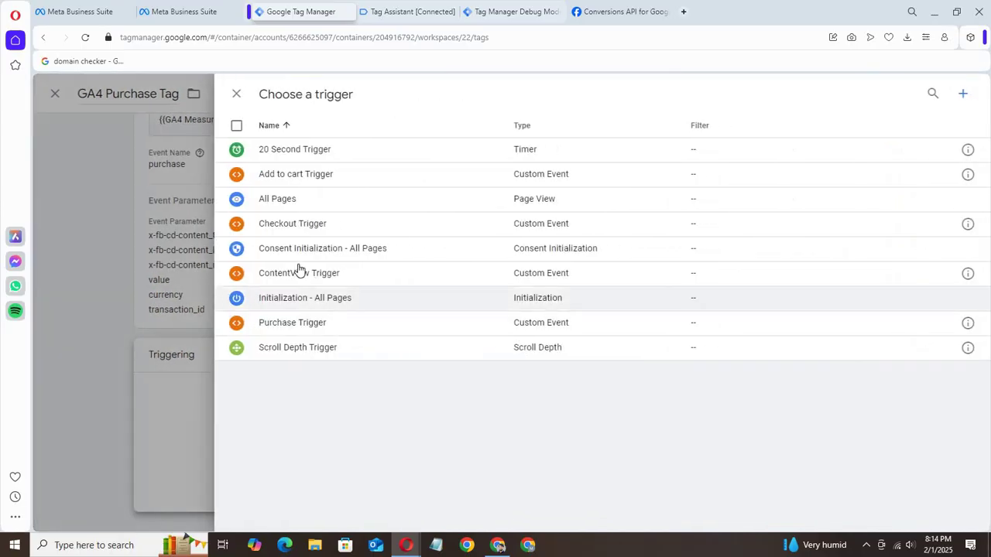
pyautogui.click(298, 325)
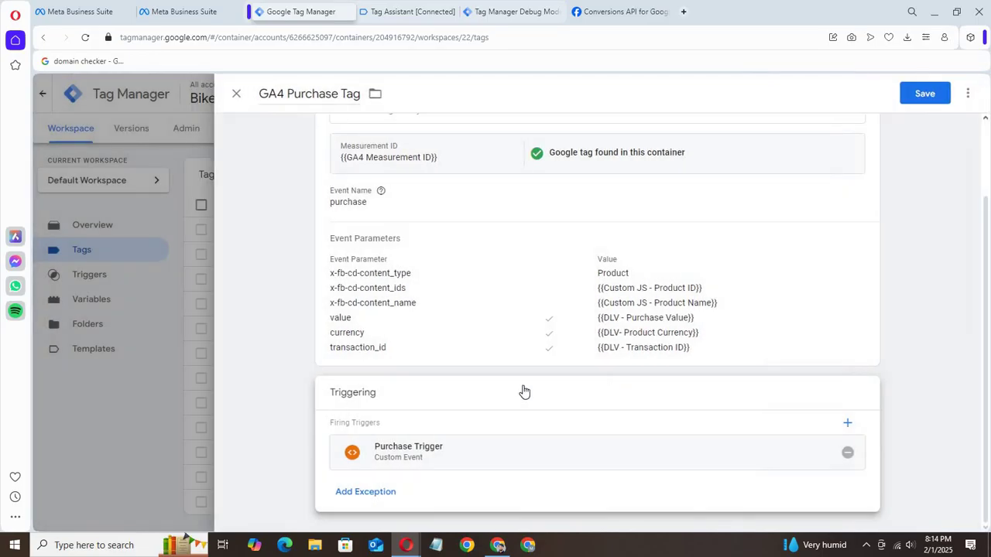
pyautogui.click(920, 98)
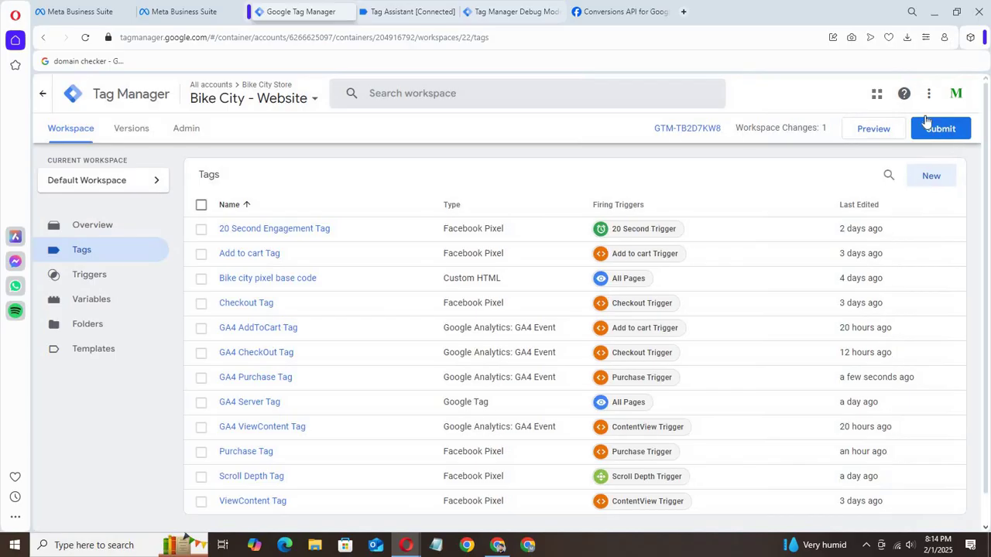
# - Submit the workspace changes and publish them to the Live environment without a version name or description, closing the version summary
pyautogui.click(932, 129)
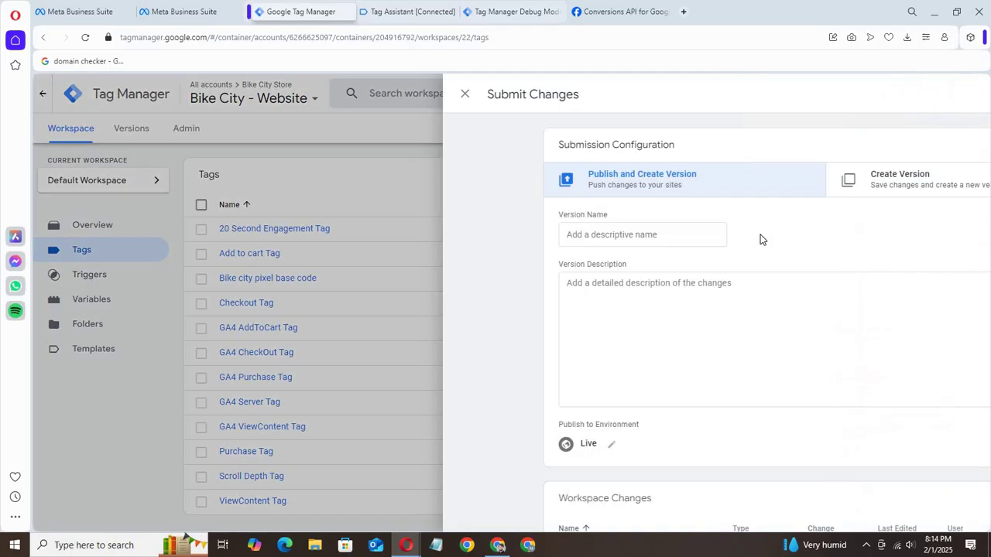
pyautogui.click(955, 94)
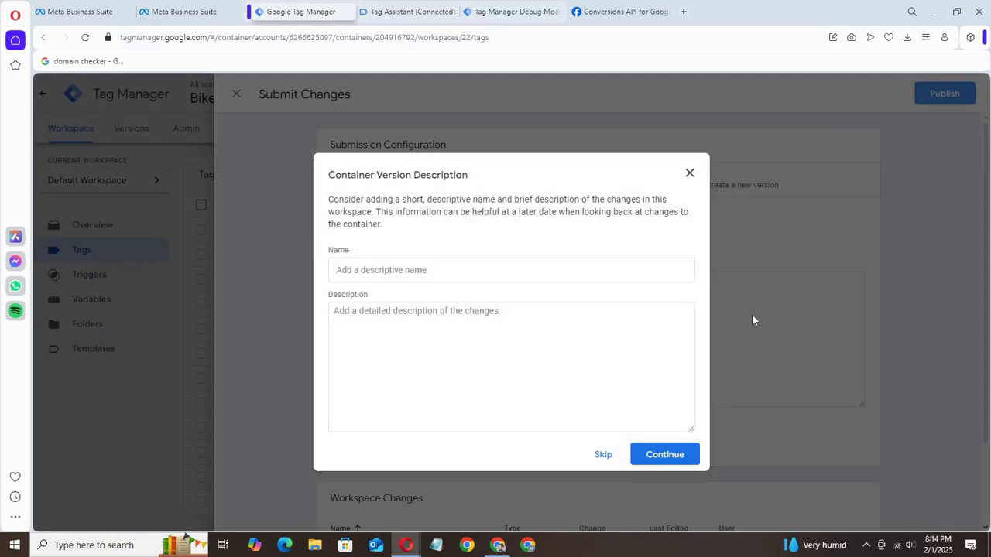
pyautogui.click(661, 457)
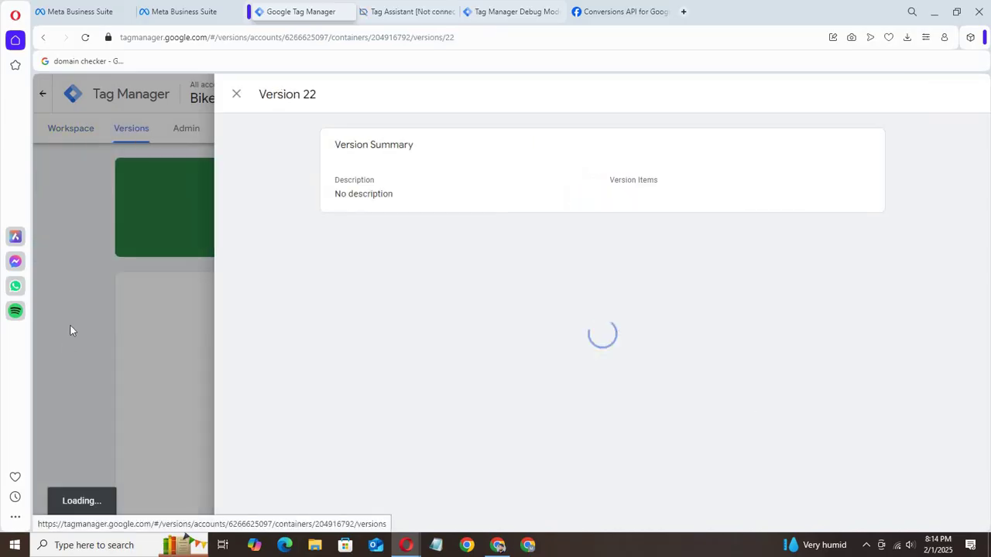
pyautogui.click(85, 274)
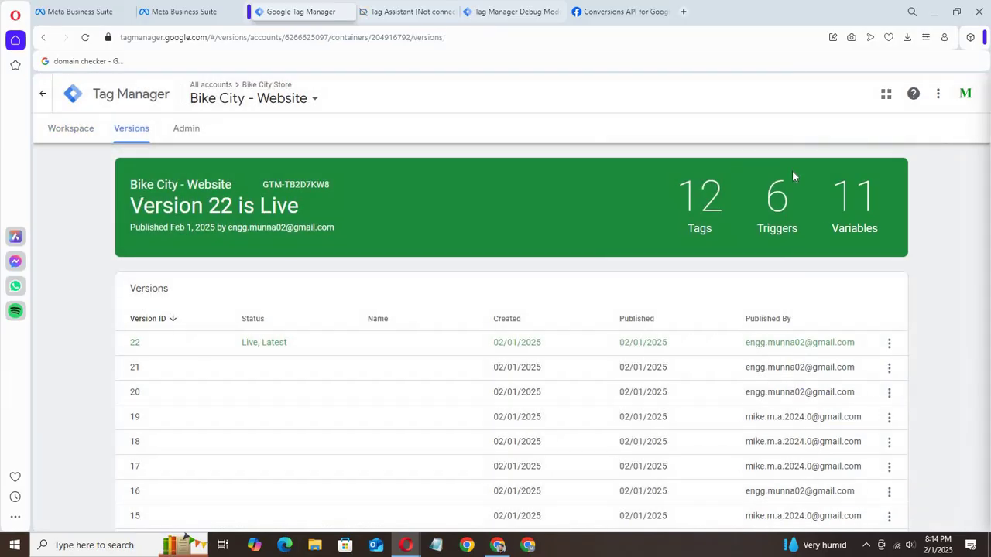
# - Return to the workspace, start a preview of the Bike City container, and bring up the site window connected to Tag Assistant
pyautogui.click(85, 131)
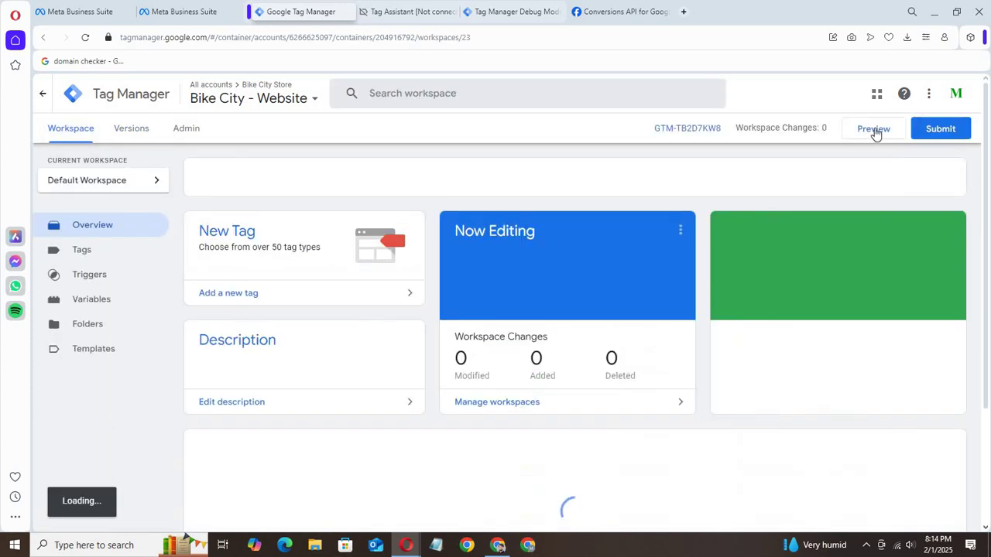
pyautogui.click(876, 130)
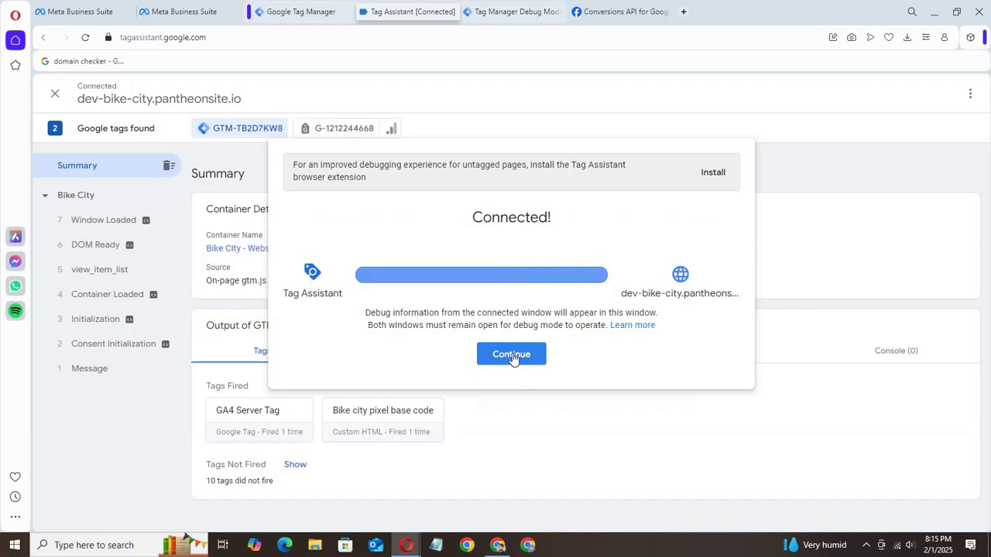
pyautogui.click(511, 355)
pyautogui.moveTo(406, 545)
pyautogui.click(445, 492)
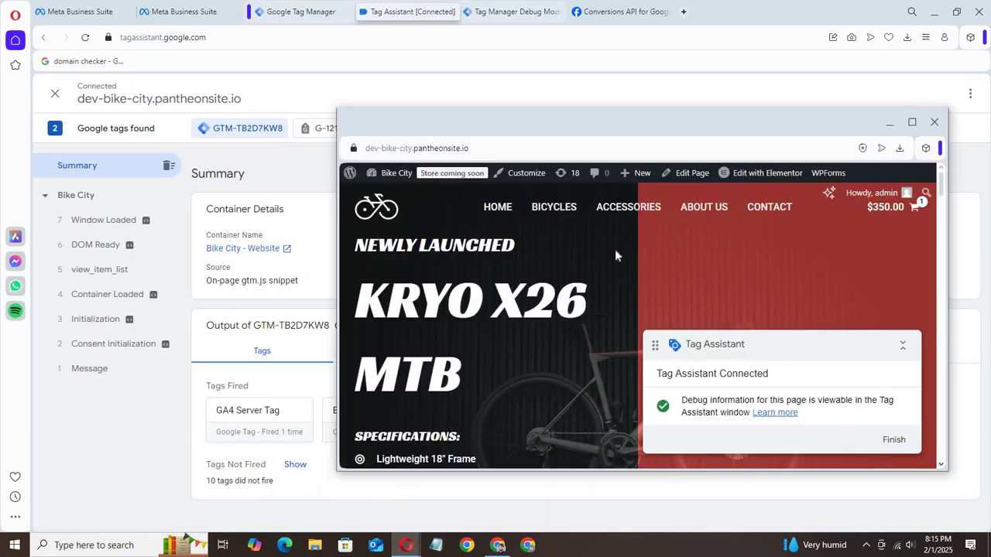
# - Open the Kryo X26 MTB – Model K page from the Bicycles category and check the fired tags in Tag Assistant
pyautogui.click(557, 212)
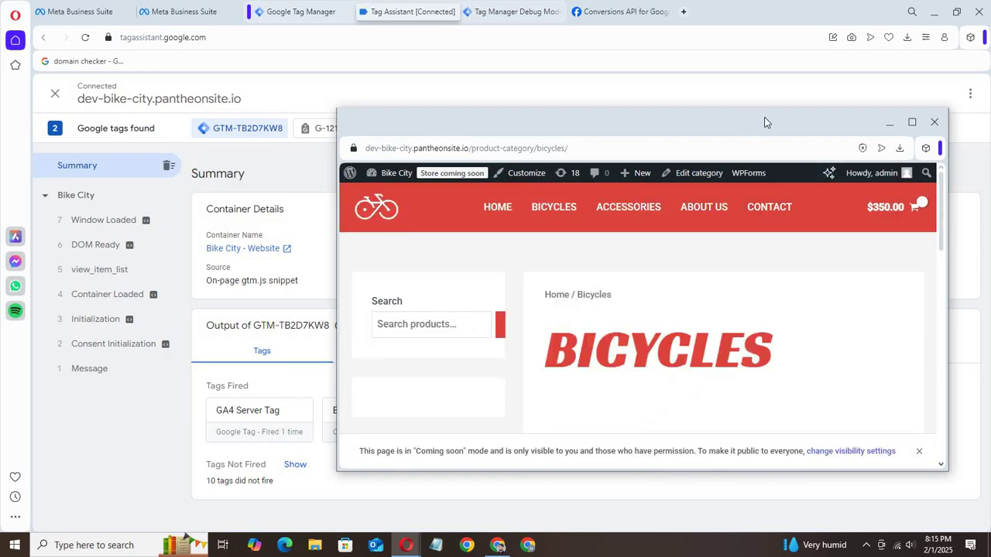
pyautogui.click(909, 123)
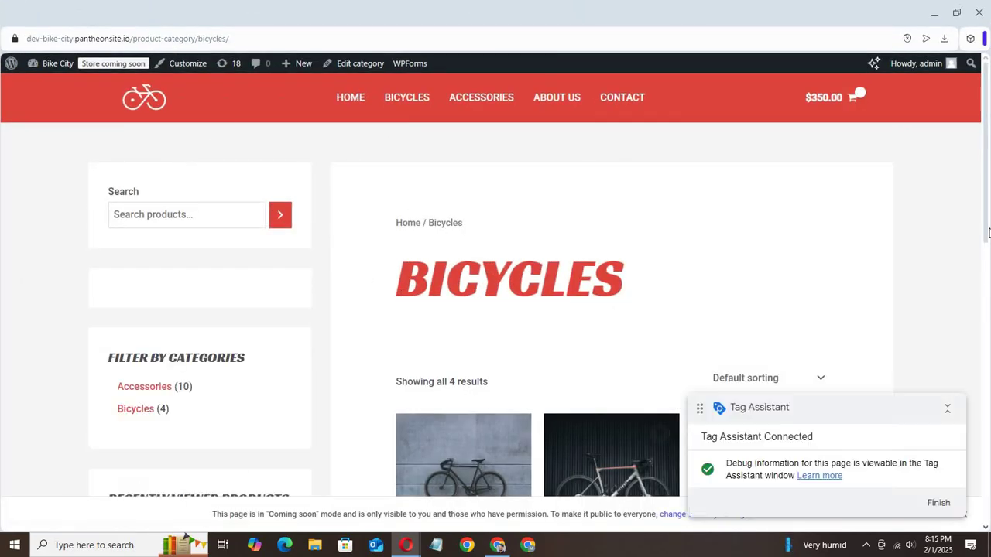
pyautogui.scroll(-3, 986, 196)
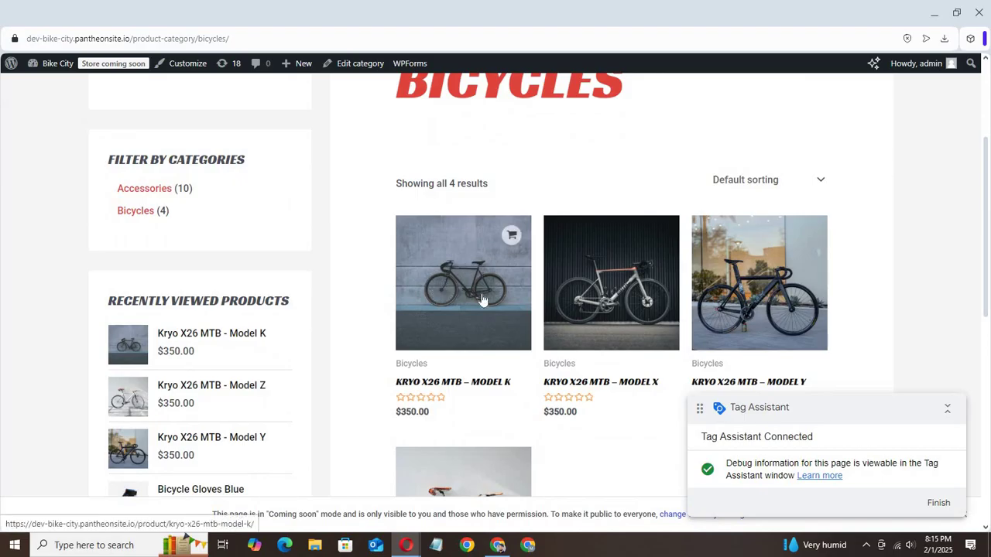
pyautogui.click(527, 345)
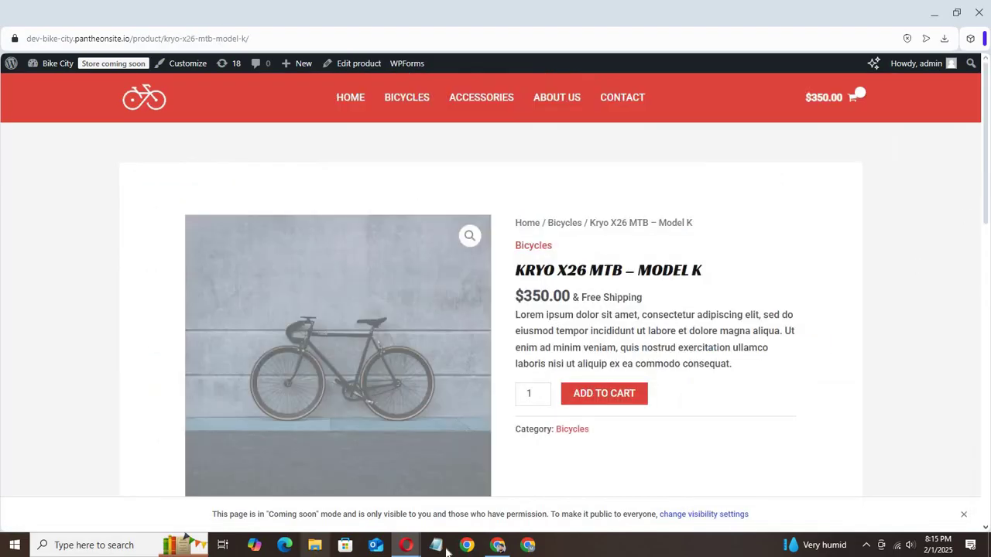
pyautogui.moveTo(405, 545)
pyautogui.click(366, 484)
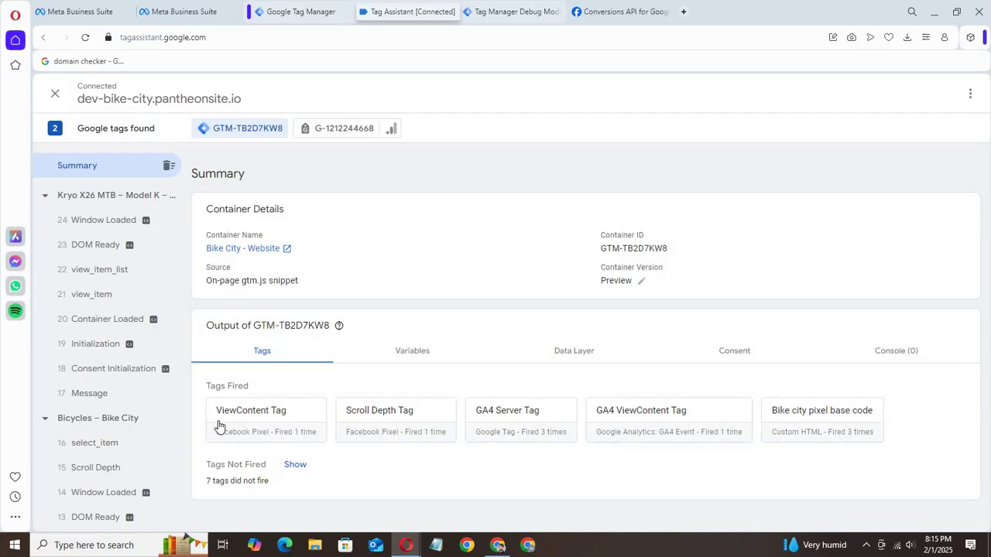
# - Add the Kryo X26 MTB – Model K to the cart and review the fired and unfired tags in Tag Assistant
pyautogui.click(418, 545)
pyautogui.click(483, 496)
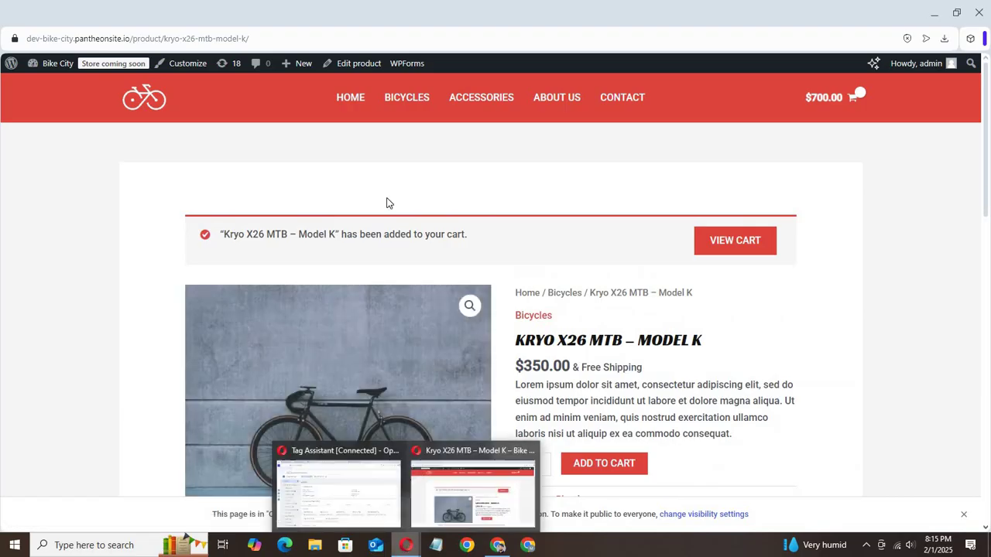
pyautogui.click(371, 464)
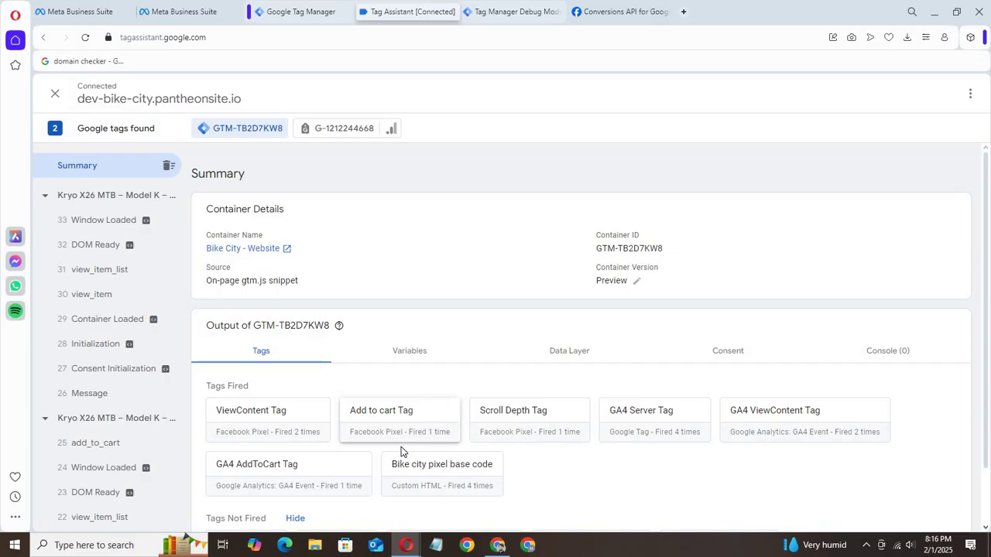
pyautogui.scroll(-2, 987, 300)
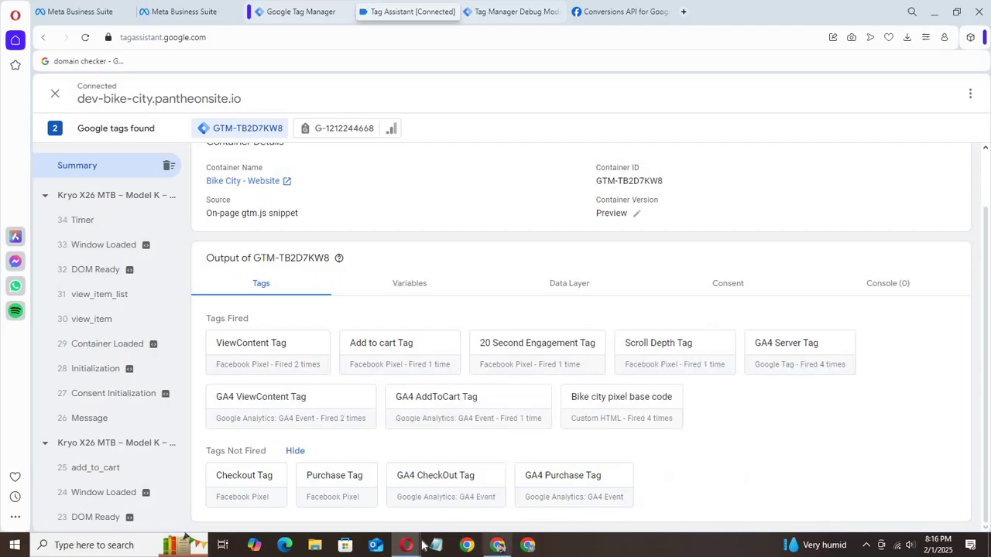
# - Return to the store window, open the shopping cart and proceed to checkout
pyautogui.moveTo(406, 545)
pyautogui.click(468, 496)
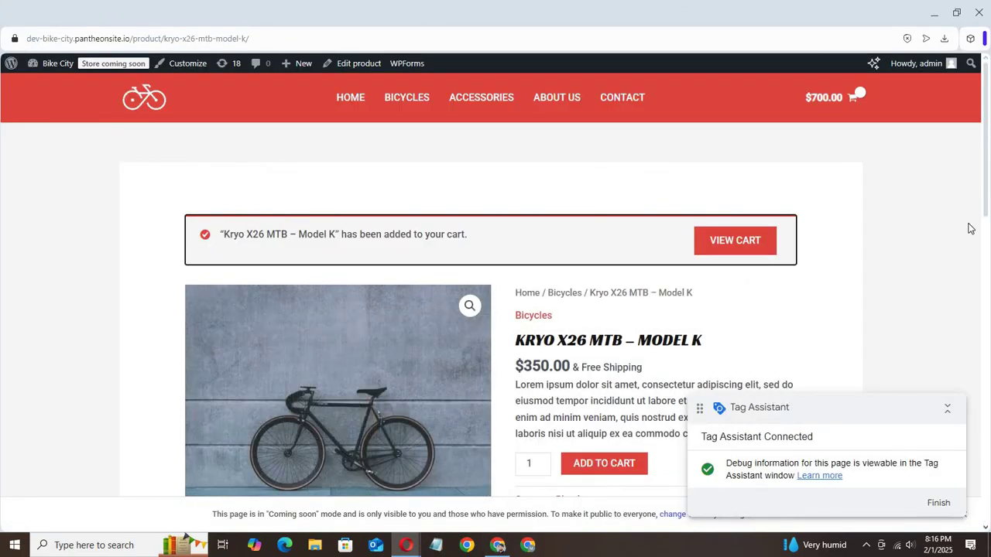
pyautogui.scroll(-3, 988, 193)
pyautogui.scroll(2, 844, 193)
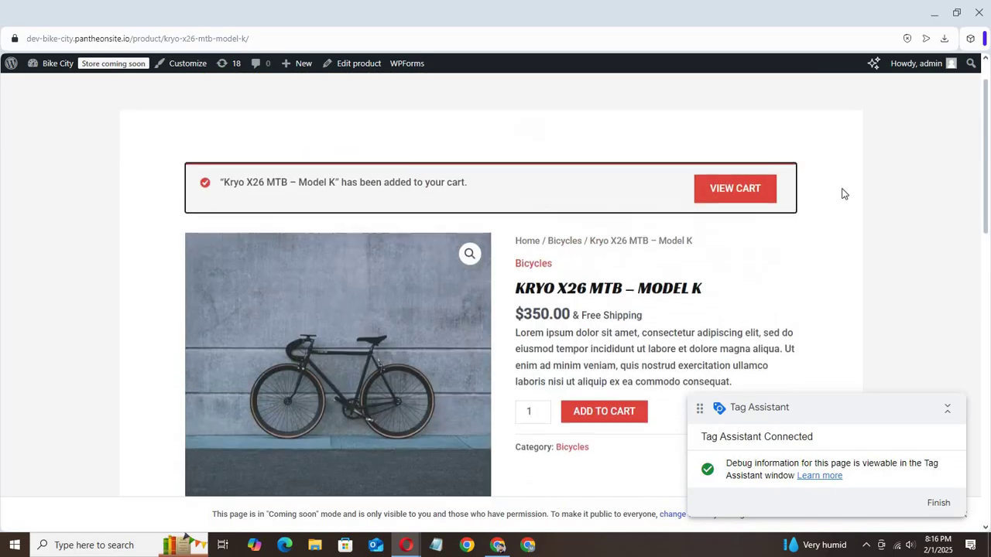
pyautogui.scroll(2, 985, 182)
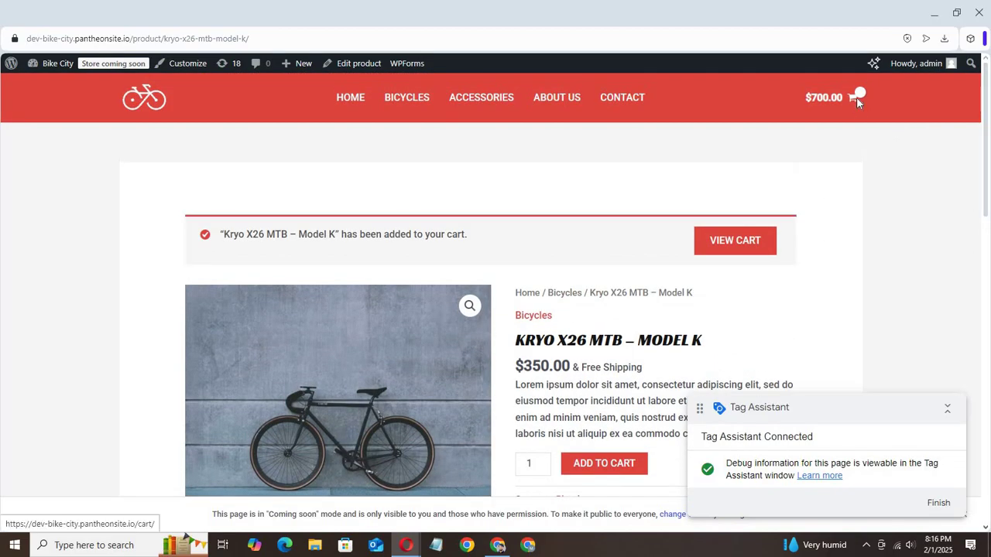
pyautogui.click(856, 96)
pyautogui.moveTo(818, 411); pyautogui.dragTo(363, 439)
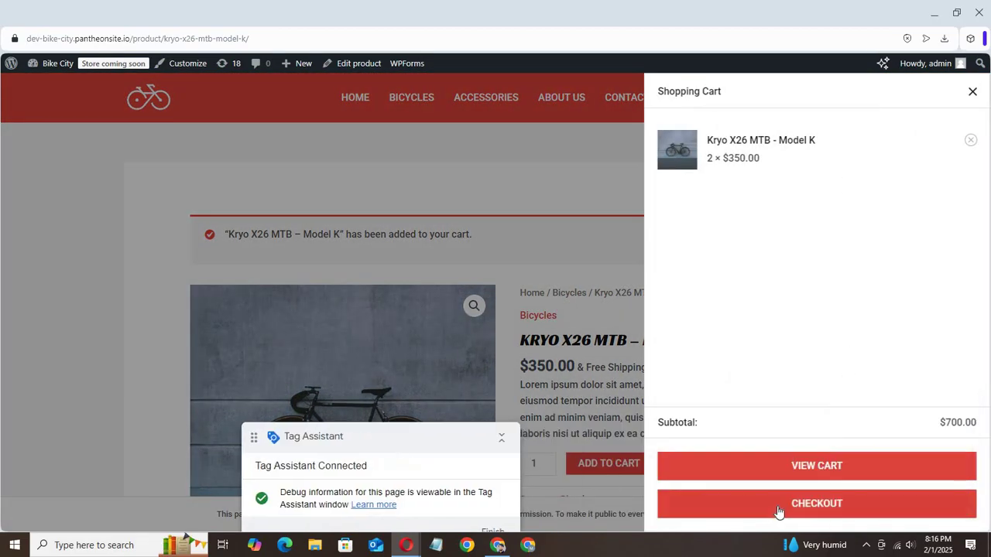
pyautogui.click(782, 511)
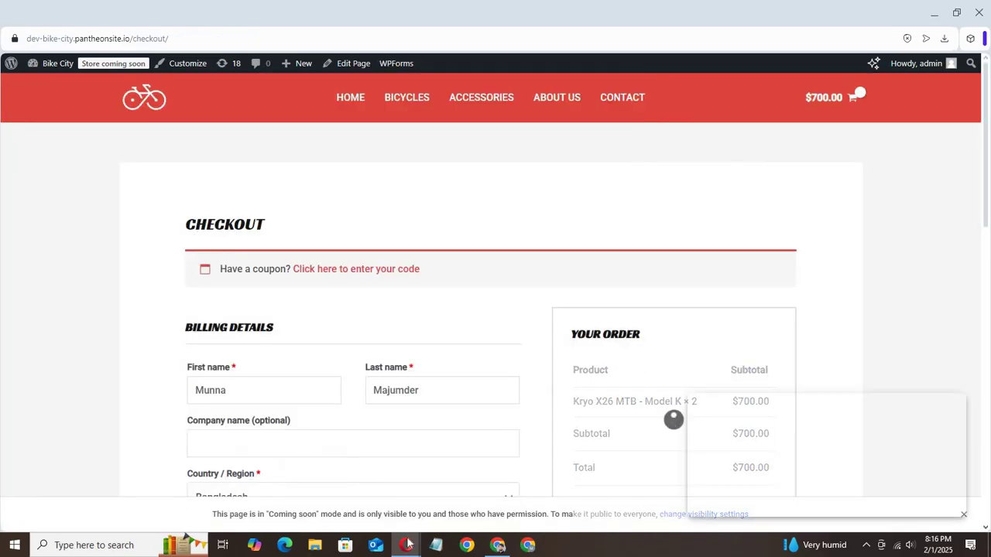
# - Examine which tags fired and did not fire in Tag Assistant for the checkout page
pyautogui.moveTo(405, 550)
pyautogui.click(387, 472)
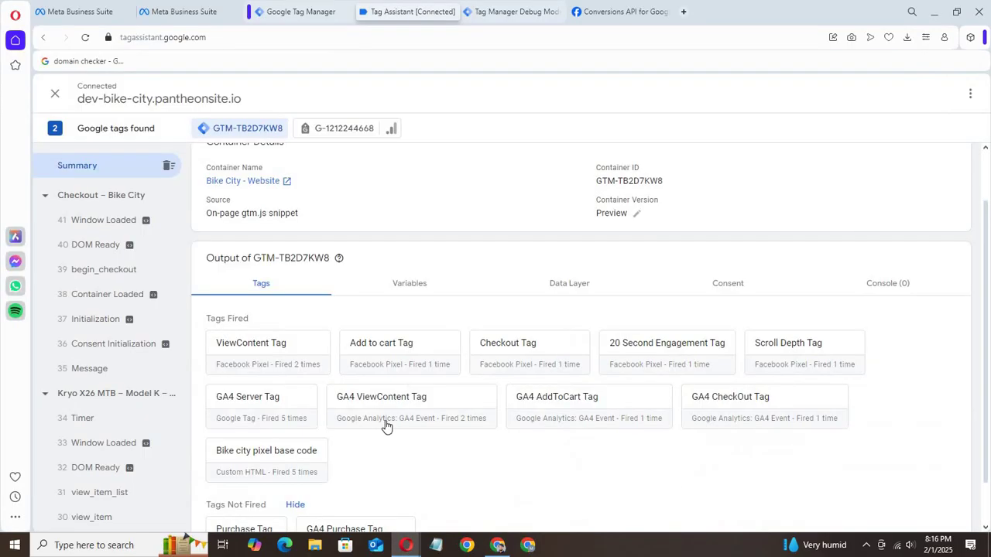
pyautogui.moveTo(988, 251); pyautogui.dragTo(976, 332)
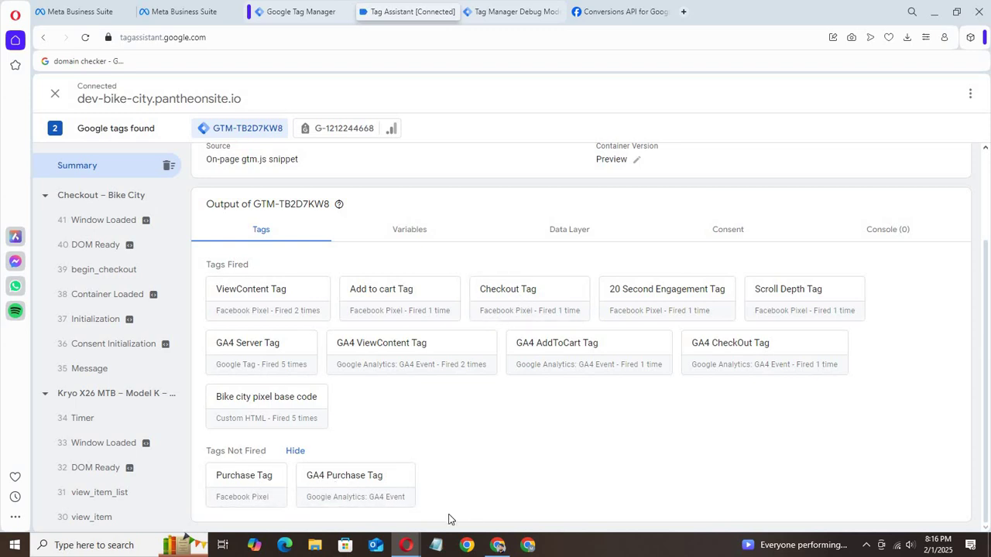
# - Place the test order with the prefilled billing details and check in Tag Assistant whether the GA4 Purchase Tag fired
pyautogui.moveTo(406, 545)
pyautogui.click(474, 487)
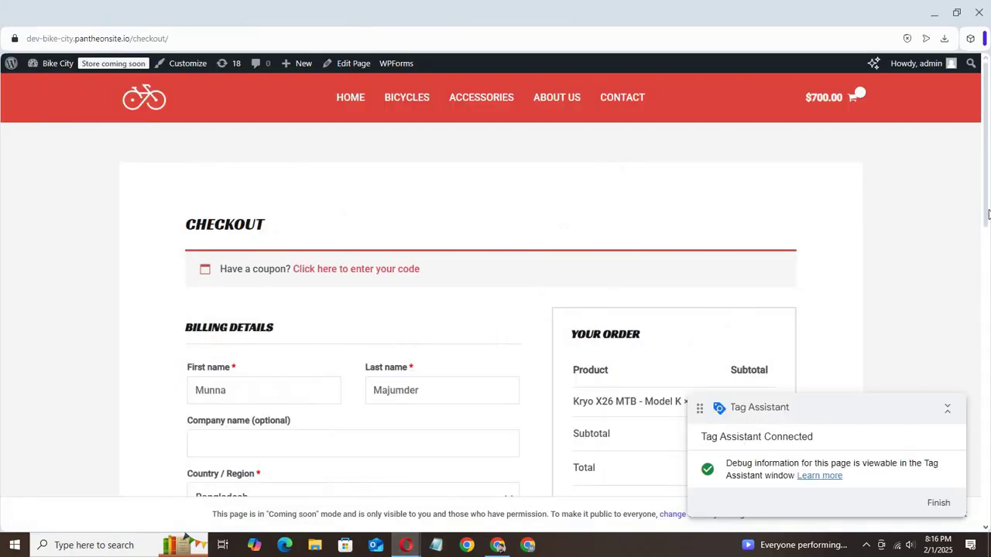
pyautogui.scroll(-5, 987, 188)
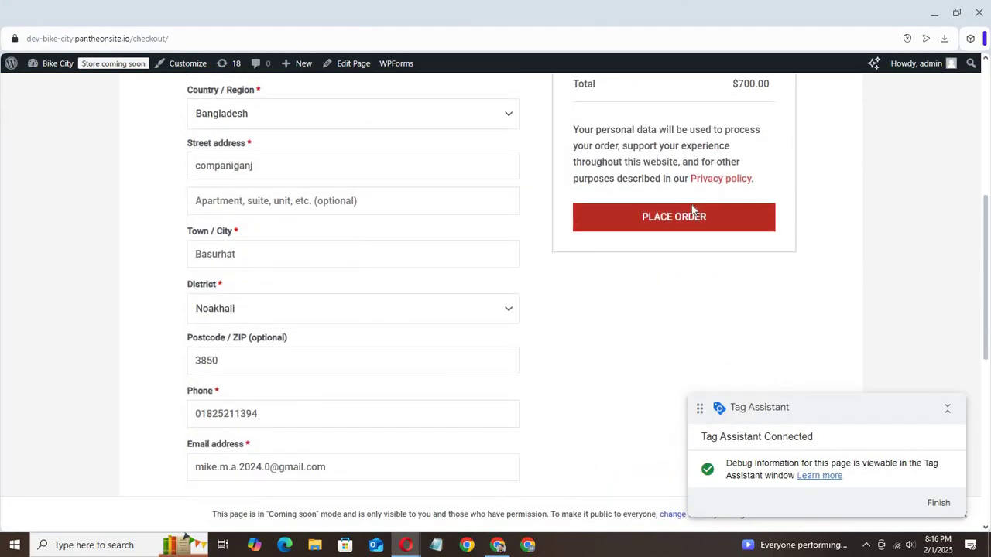
pyautogui.click(697, 217)
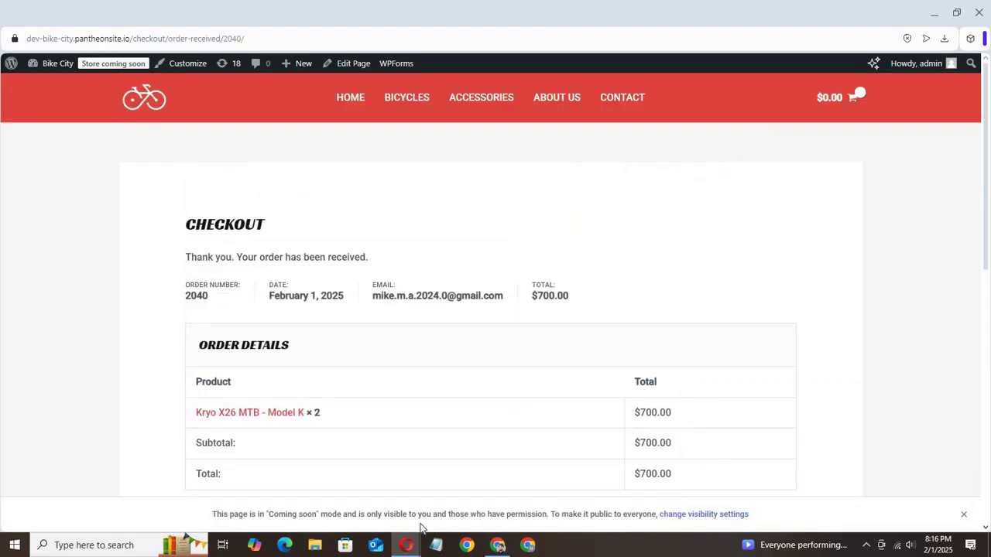
pyautogui.moveTo(406, 545)
pyautogui.click(343, 491)
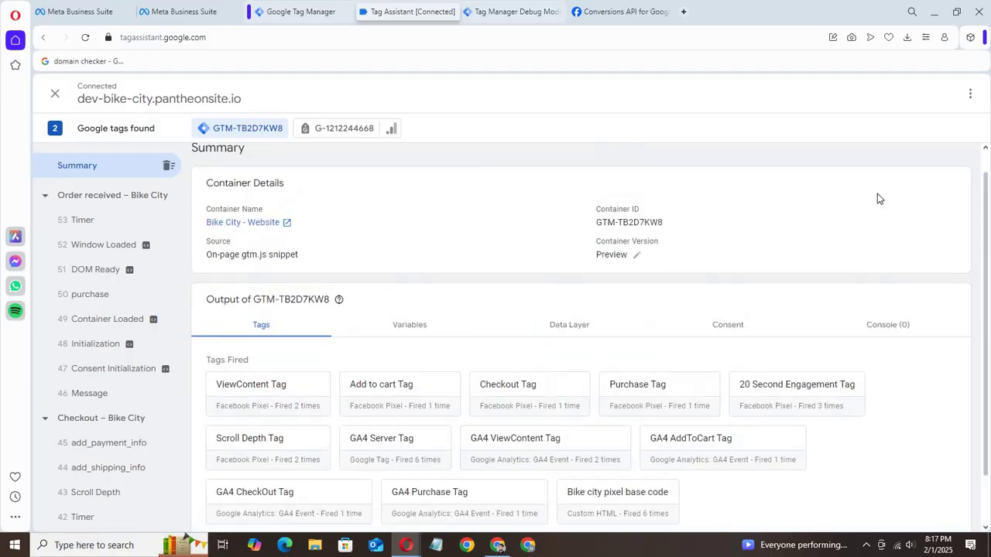
# - Switch to the Meta Business Suite dataset settings for the Bike City Pixel
pyautogui.click(94, 7)
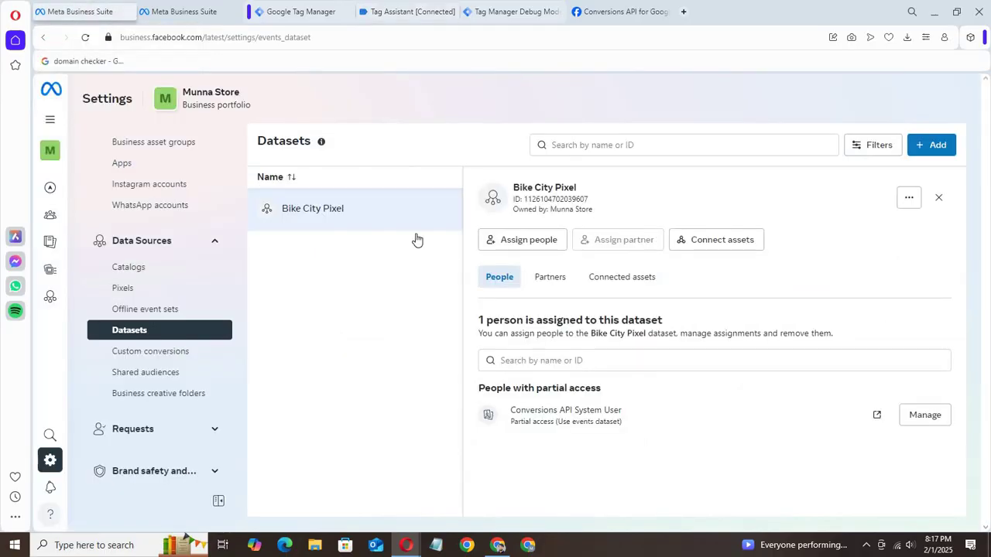